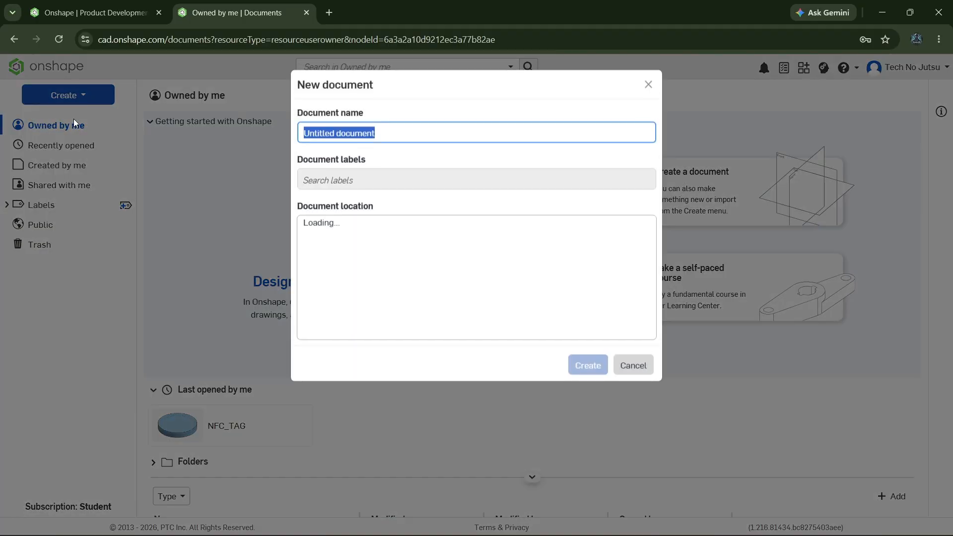
Step: Name the new document "Spiral Cage" and create it
type("S")
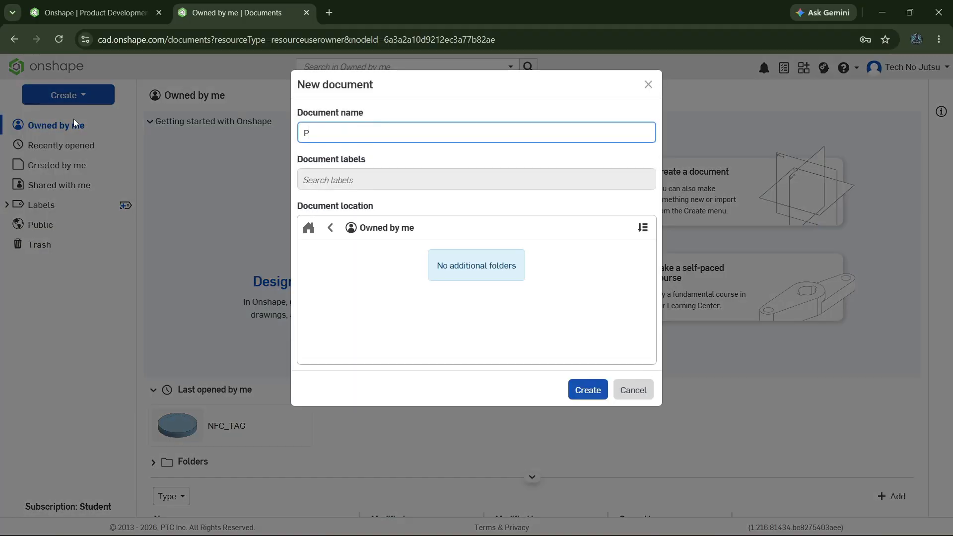
type("piral Cage")
key("Return")
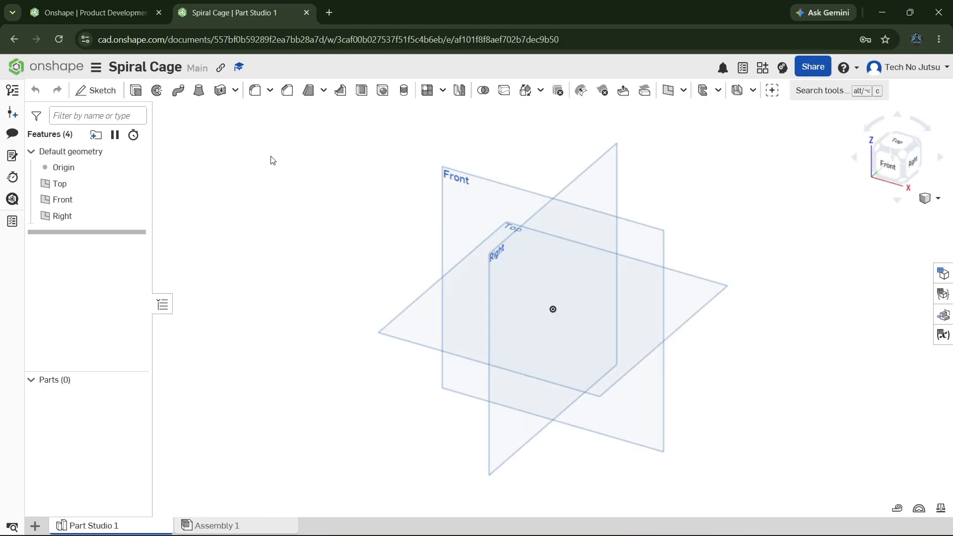
Step: Start a sketch on the Top plane and draw a circle of 60 mm diameter centred on the origin
left_click(897, 143)
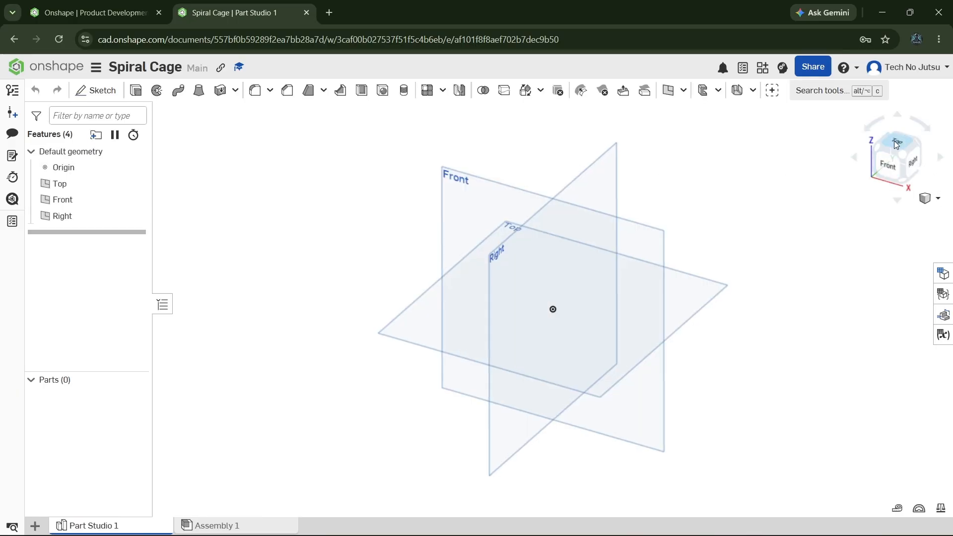
left_click(493, 208)
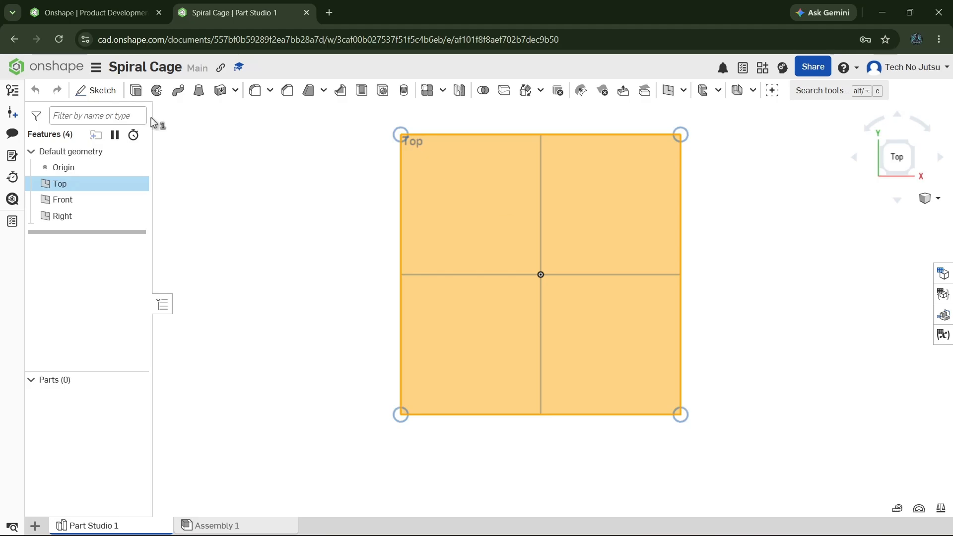
left_click(96, 90)
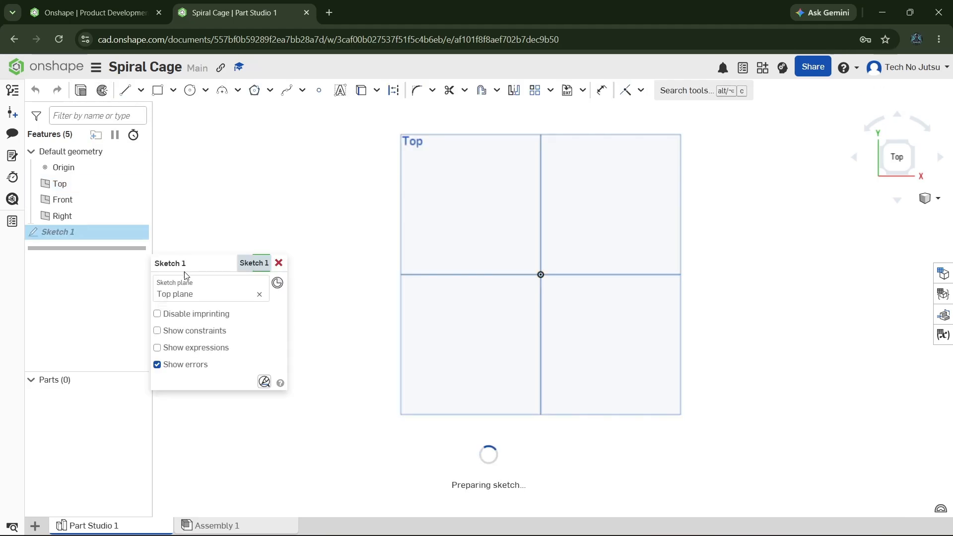
mouse_move(183, 269)
left_mouse_down()
mouse_move(60, 334)
mouse_move(60, 395)
left_mouse_up()
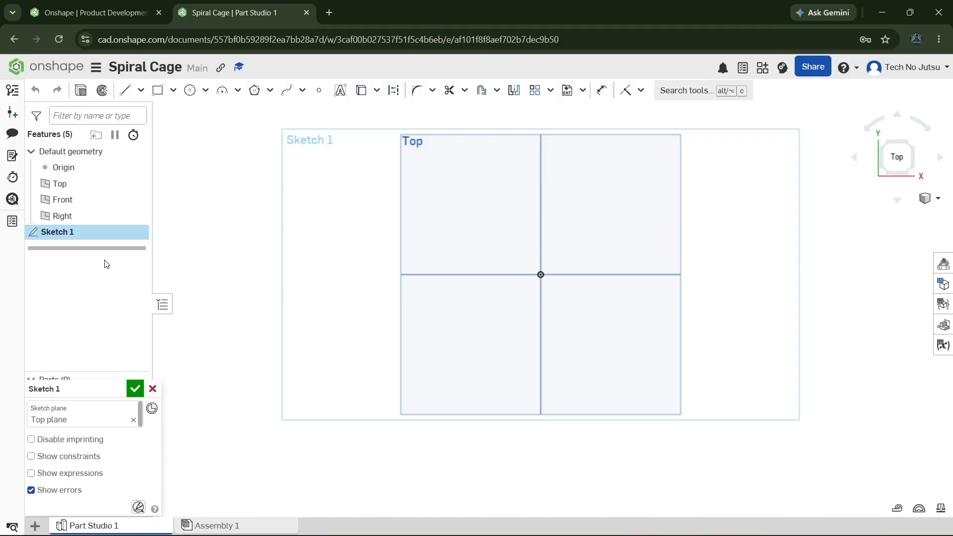
left_click(189, 90)
left_click(634, 338)
type("60")
key("Return")
scroll(582, 304, "up", 5)
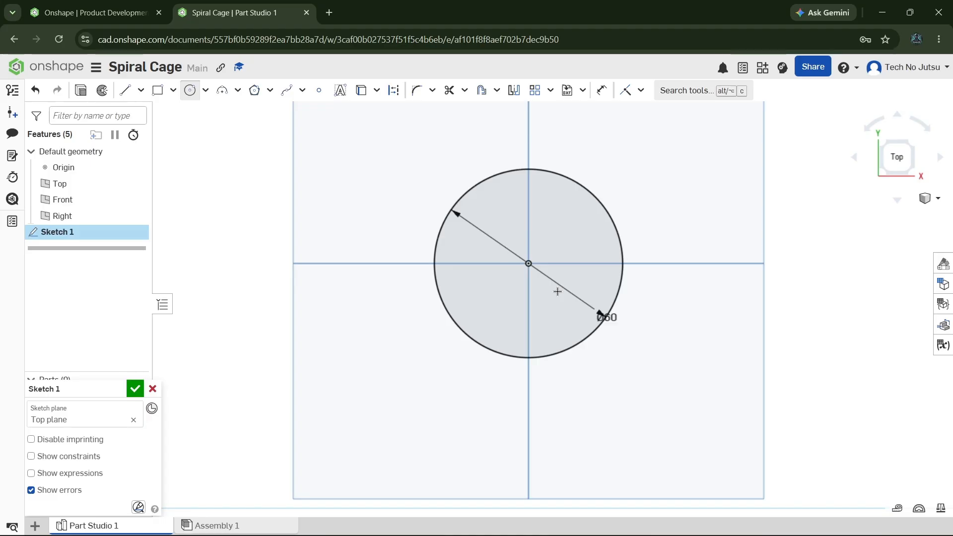
Step: Move the circle's diameter dimension outside the circle and finish the sketch
left_click(189, 90)
left_click_drag(639, 335, 736, 333)
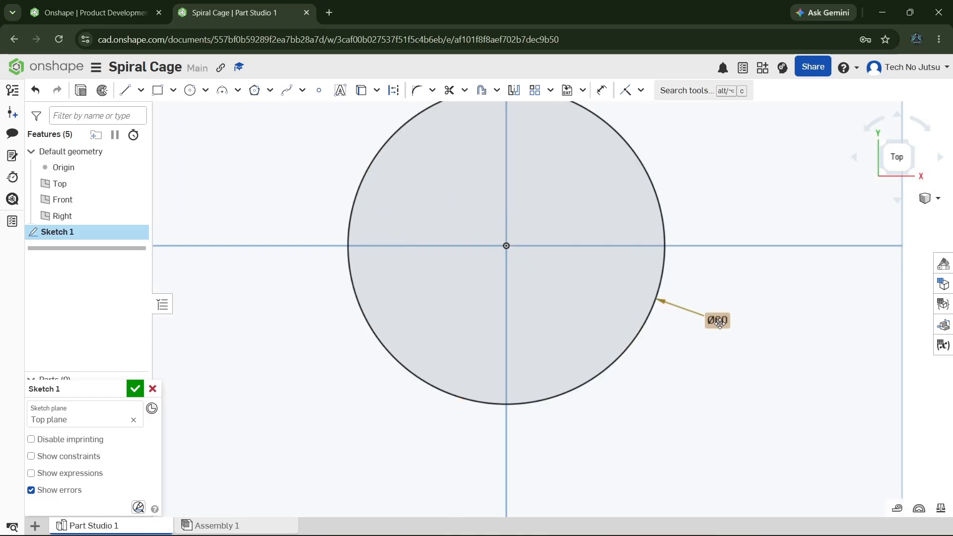
scroll(472, 353, "down", 3)
left_click(135, 388)
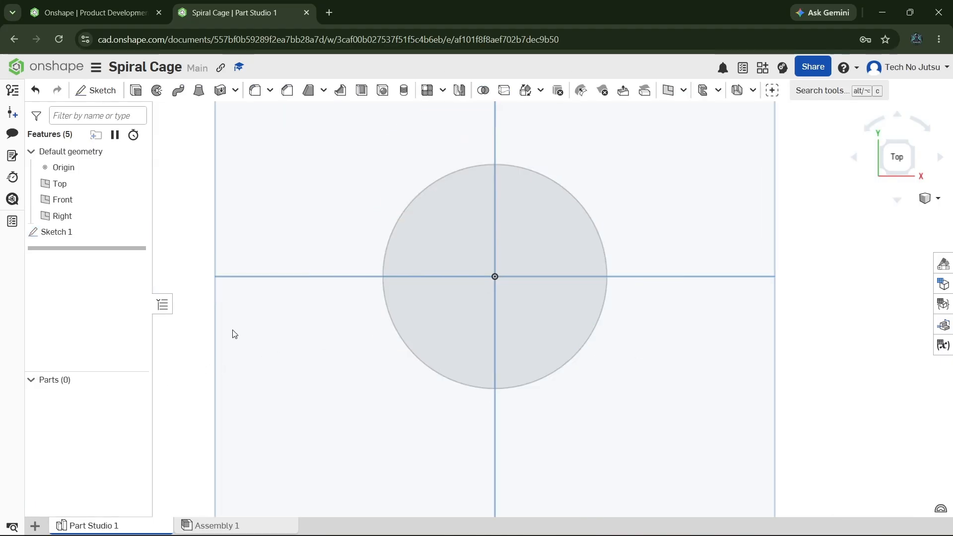
Step: Extrude the circular sketch region 100 mm as a new solid with a blind end
left_click(434, 288)
left_click(136, 90)
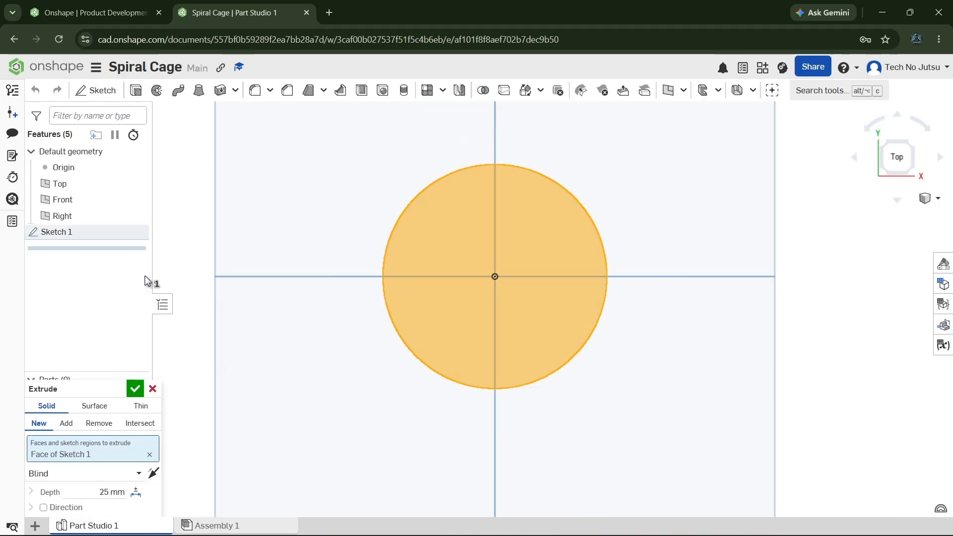
left_click_drag(78, 386, 89, 306)
left_click(132, 408)
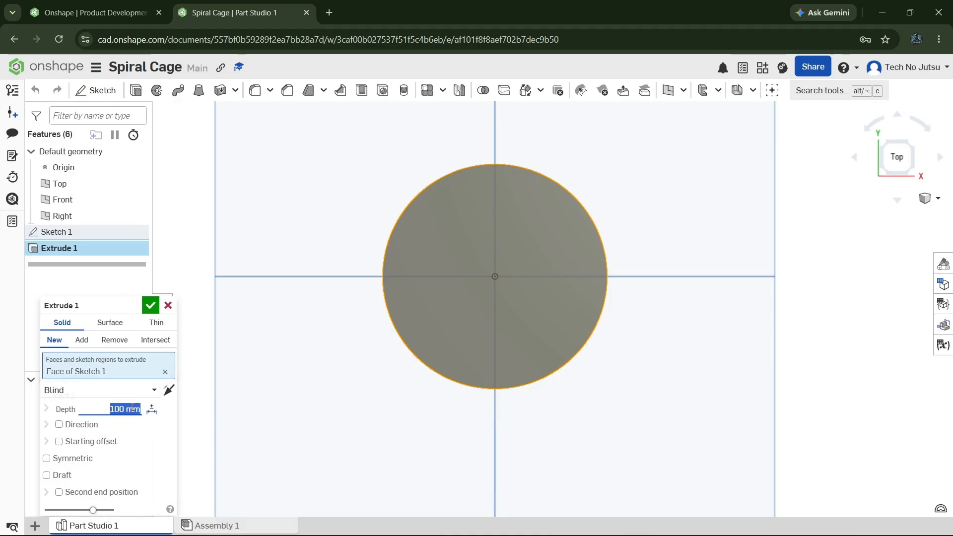
left_click(150, 306)
Step: Chamfer the cylinder's upper and lower circular edges with an equal distance of 5 mm
right_click_drag(411, 392, 381, 366)
right_click_drag(661, 313, 639, 311)
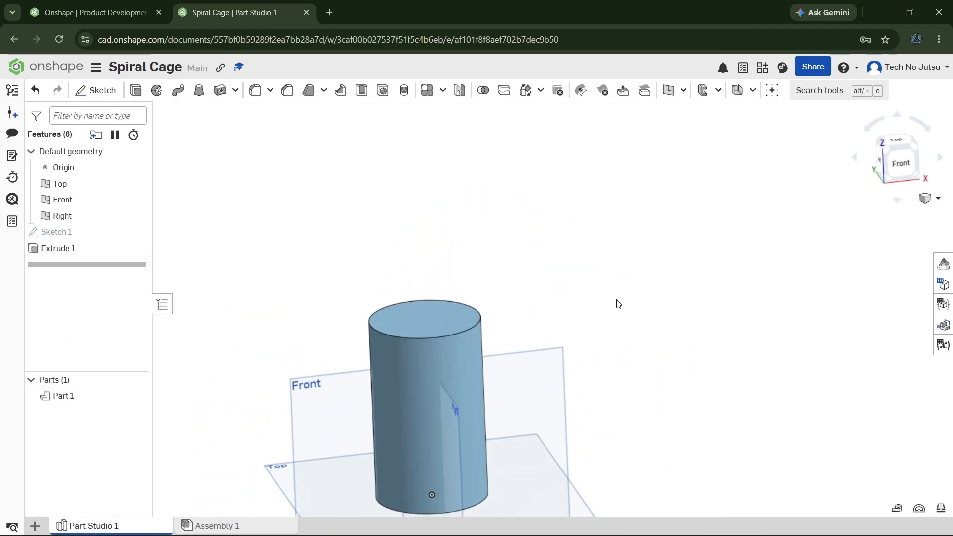
left_click(287, 90)
left_click(458, 333)
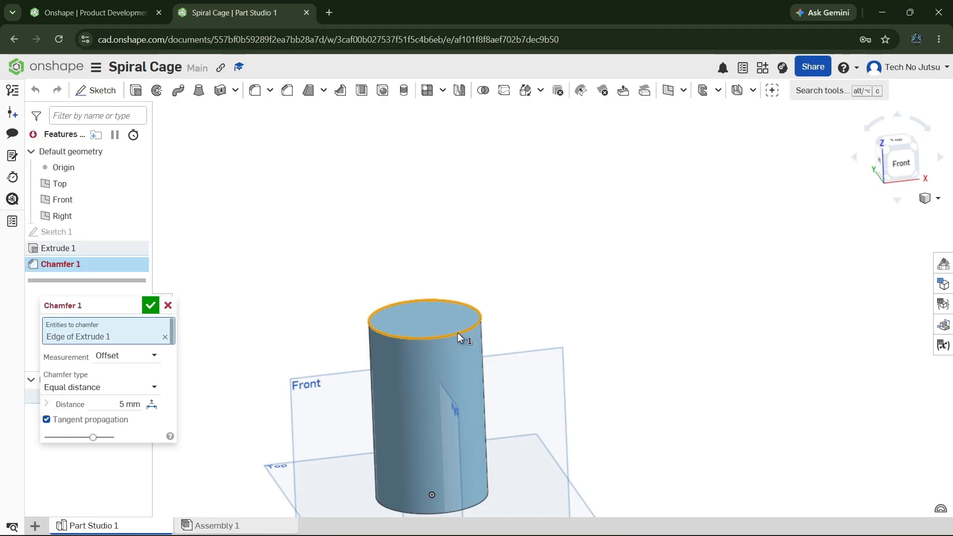
scroll(625, 342, "down", 1)
right_click_drag(627, 348, 623, 322)
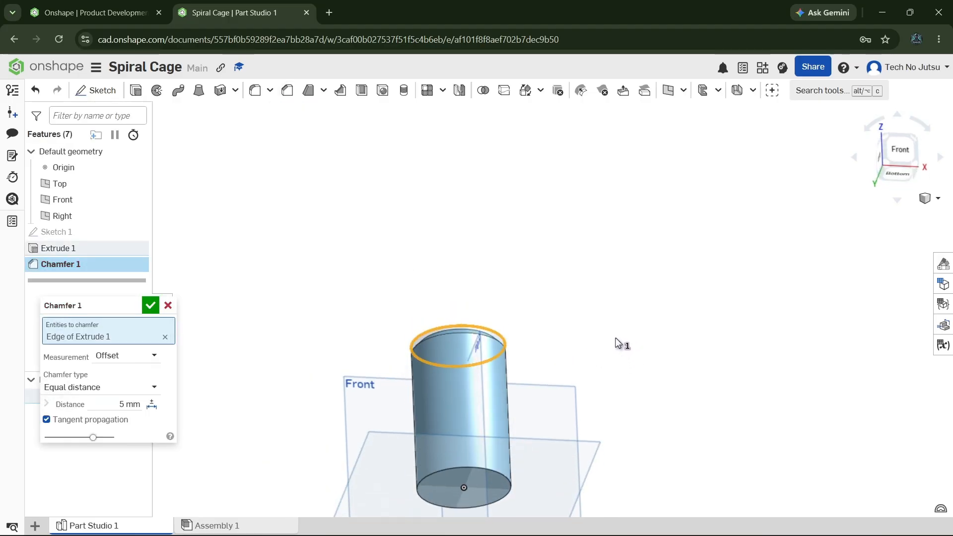
left_click(501, 472)
right_click_drag(581, 300, 578, 337)
left_click(151, 305)
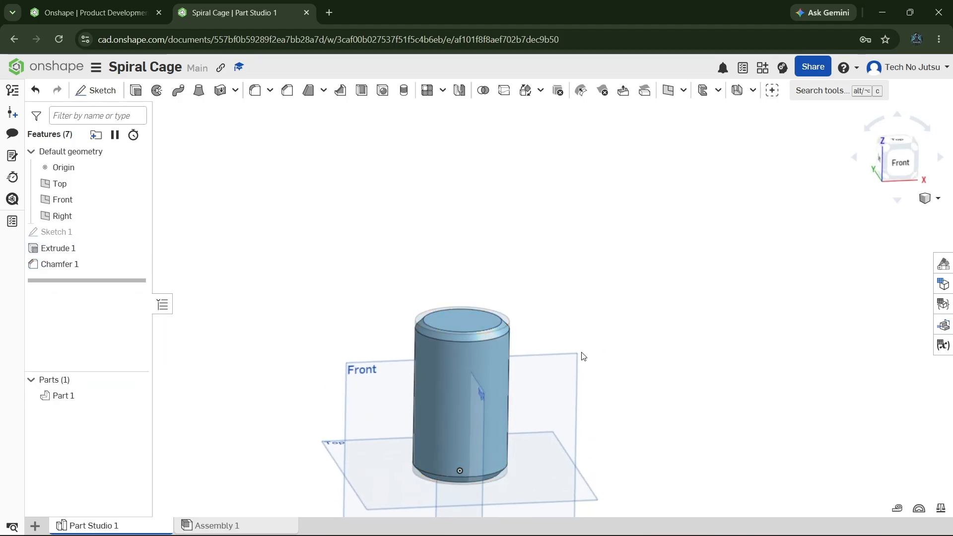
Step: Shell the cylinder to a 2.5 mm wall, removing its top face and the upper chamfer face
scroll(581, 352, "up", 2)
right_click_drag(763, 319, 755, 348)
left_click(901, 165)
scroll(592, 276, "down", 2)
right_click_drag(710, 212, 735, 233)
scroll(656, 249, "down", 2)
left_click(362, 91)
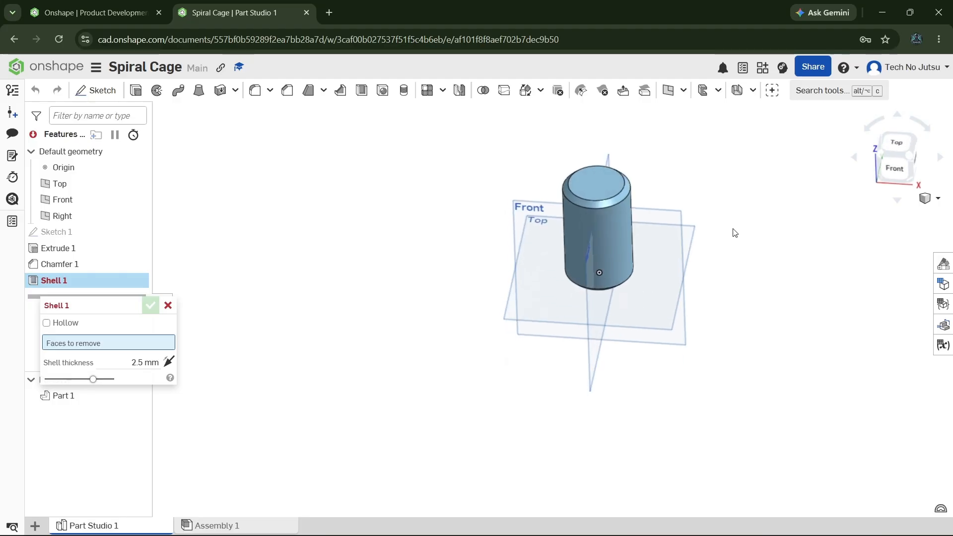
left_click(592, 182)
scroll(655, 192, "up", 5)
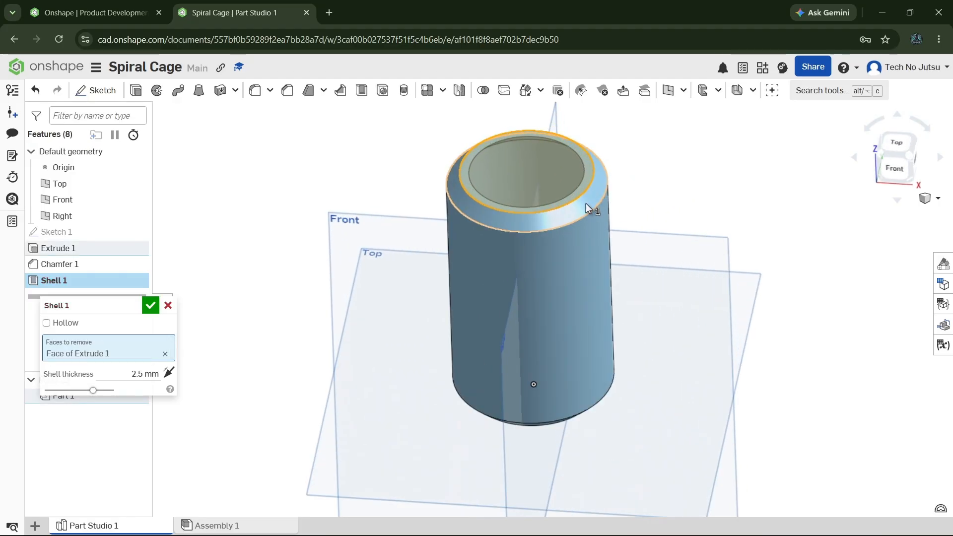
left_click(574, 213)
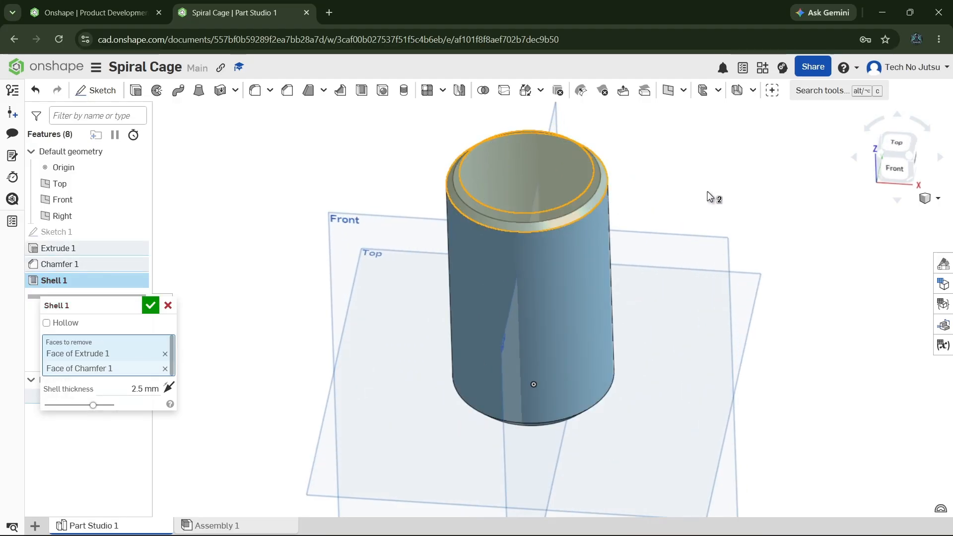
right_click_drag(708, 196, 726, 169)
left_click(140, 388)
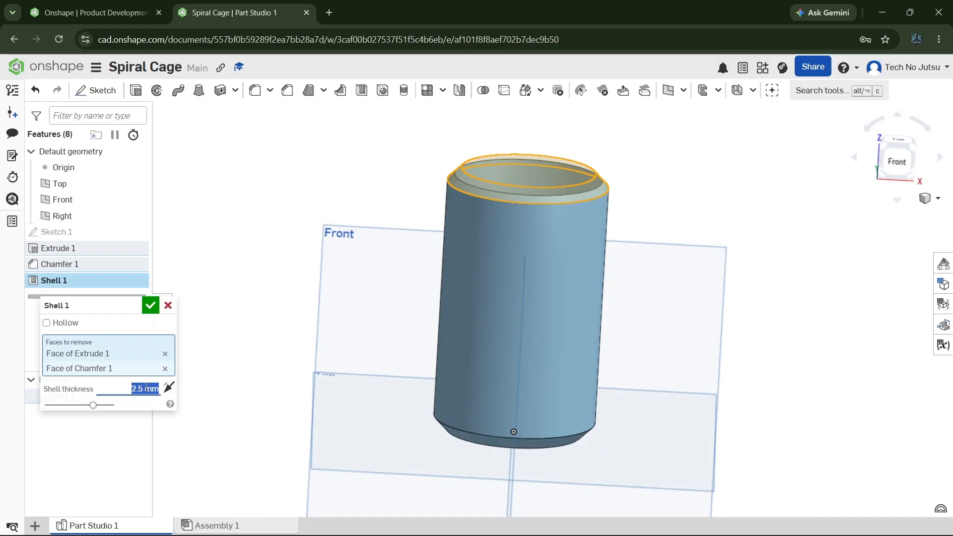
key("Return")
Step: Create an offset plane 51 mm in front of the Front plane, outside the cylinder
right_click_drag(783, 221, 825, 212)
left_click(888, 166)
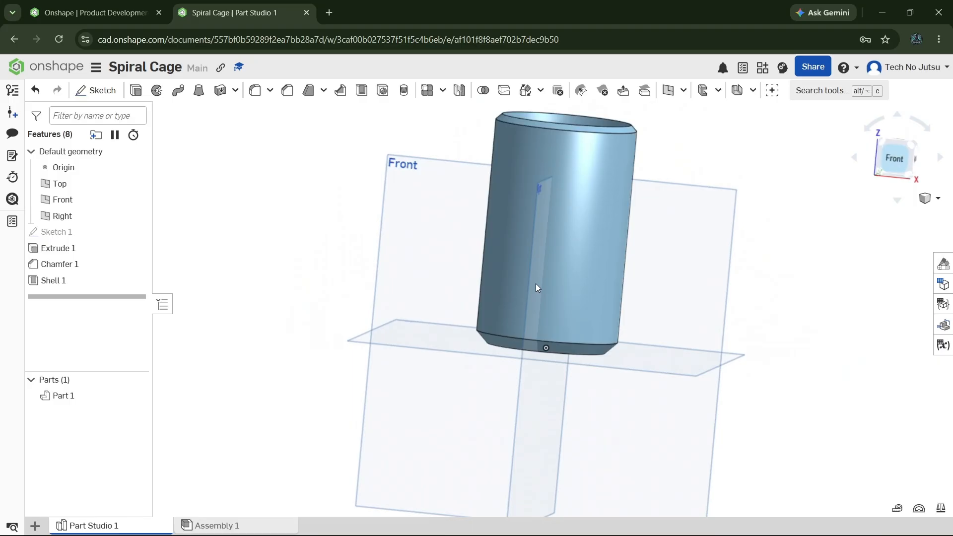
right_click_drag(609, 258, 719, 187)
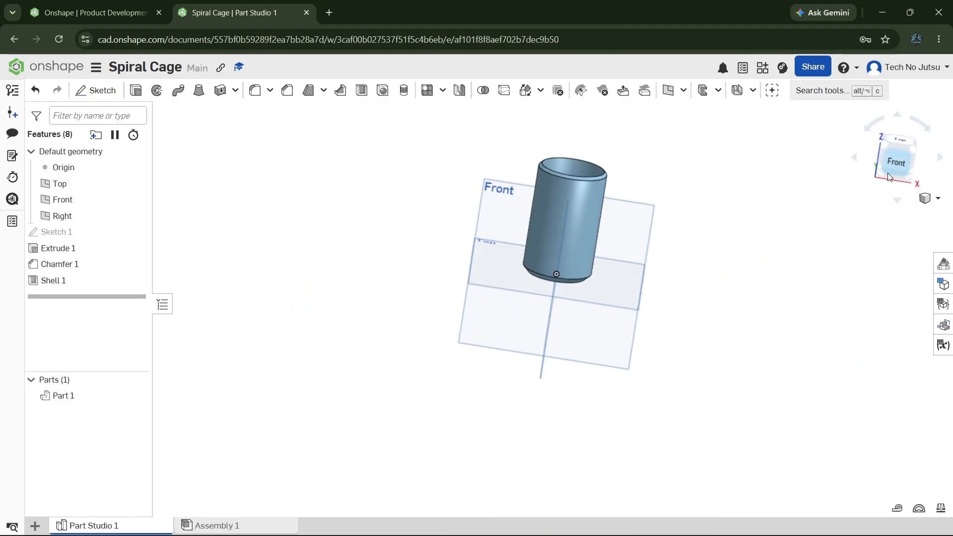
left_click(899, 161)
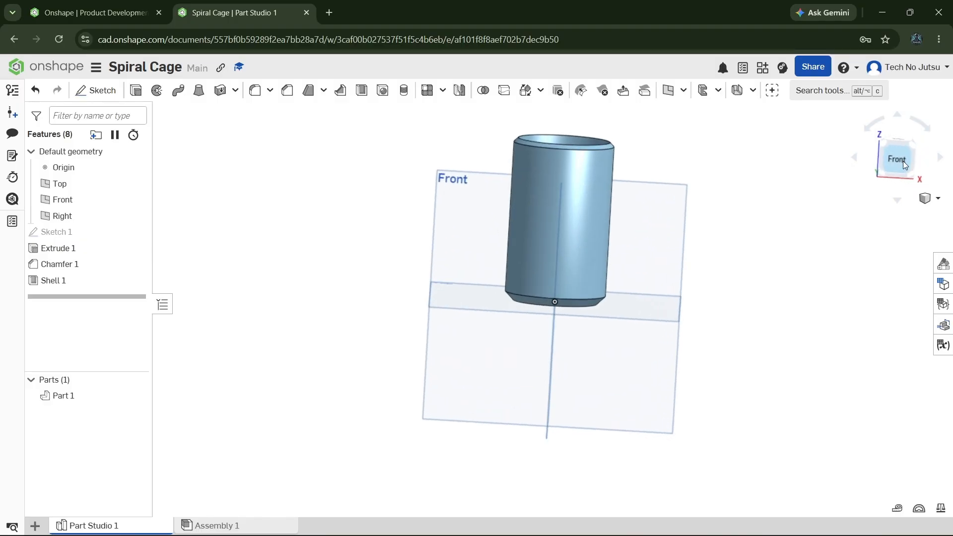
left_click(669, 93)
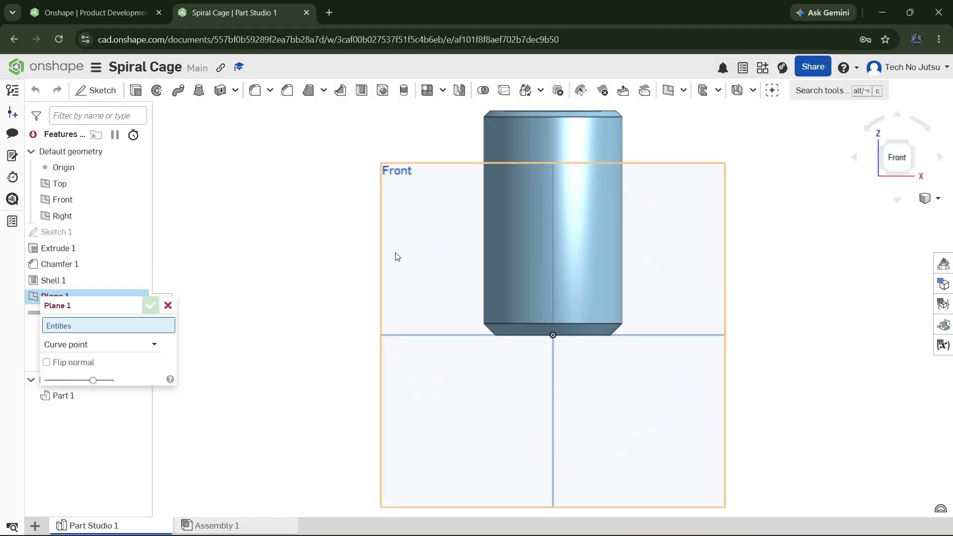
left_click(390, 255)
right_click_drag(282, 230, 278, 255)
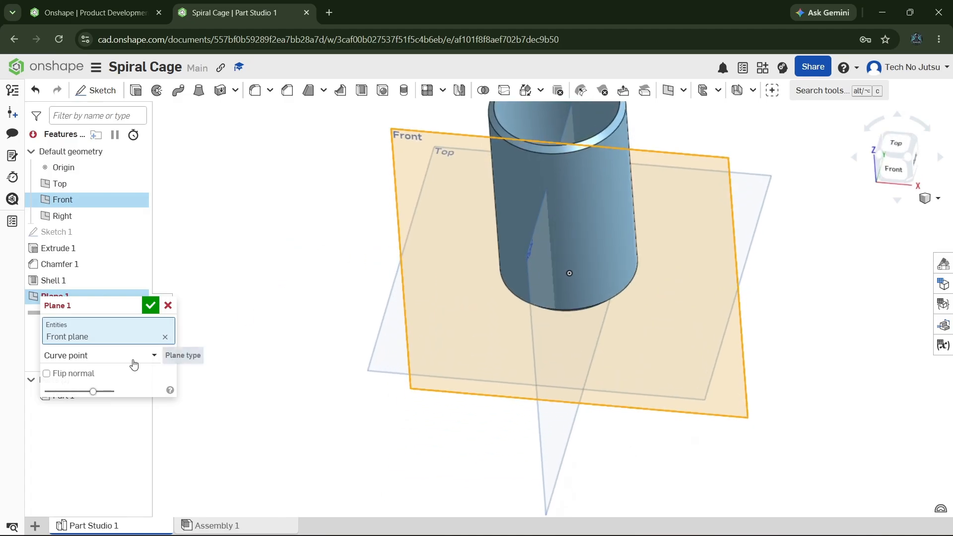
left_click(132, 357)
left_click(93, 380)
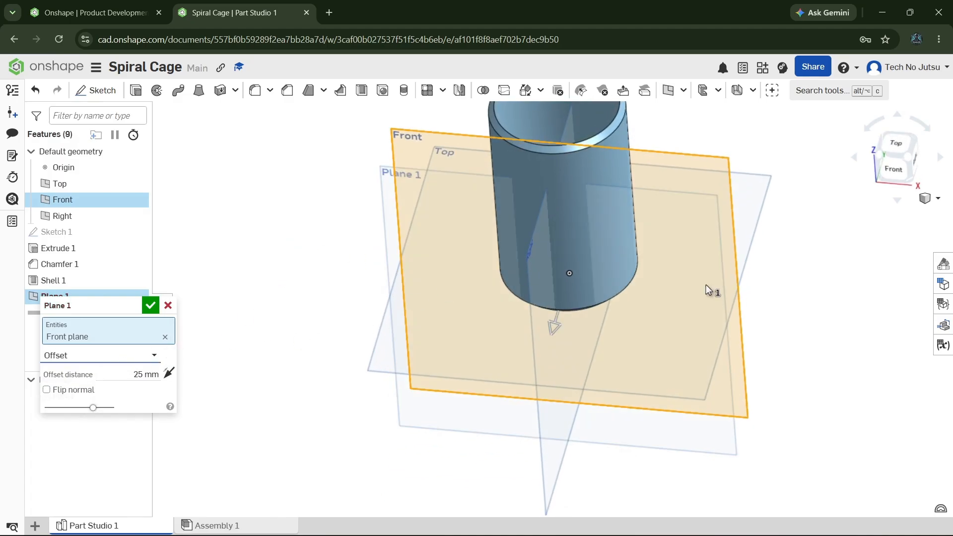
left_click(906, 148)
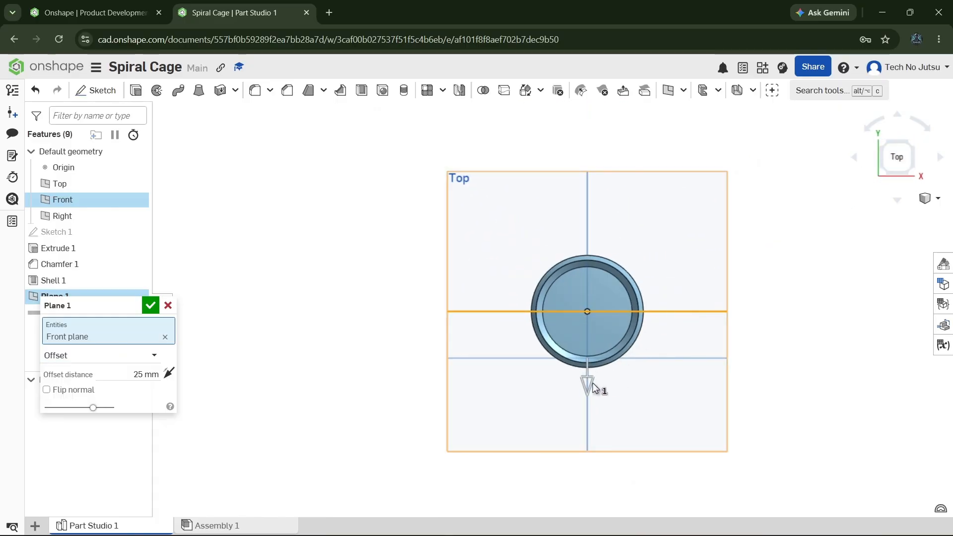
left_click_drag(591, 451, 595, 432)
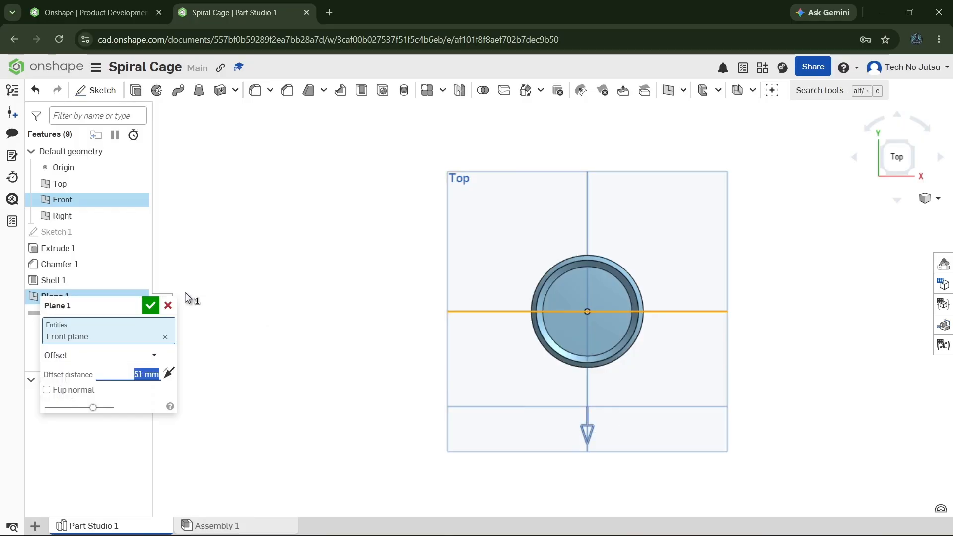
left_click(150, 307)
Step: Start a sketch on the offset plane and draw a diagonal line about 92 mm long from the cylinder's upper left to its lower right
right_click_drag(326, 313, 329, 224)
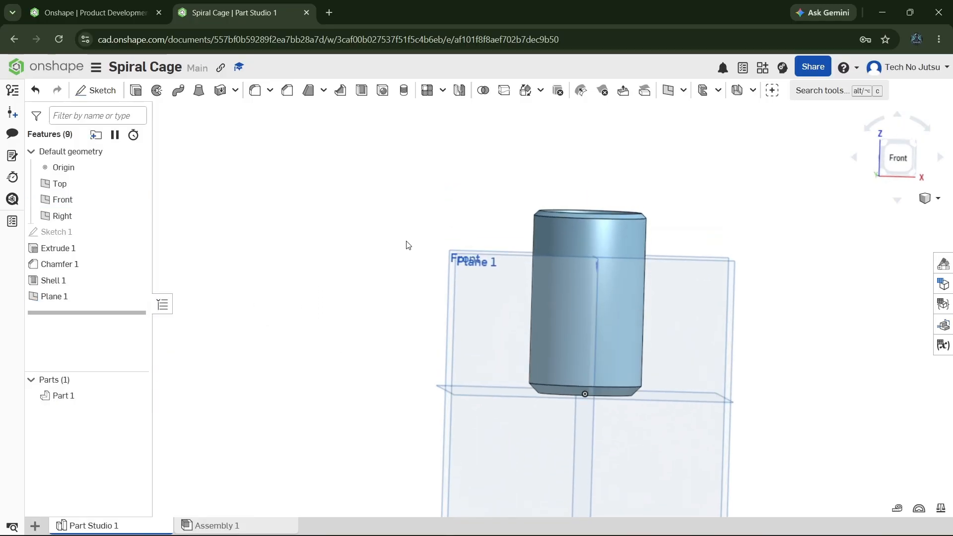
left_click(497, 294)
left_click(899, 157)
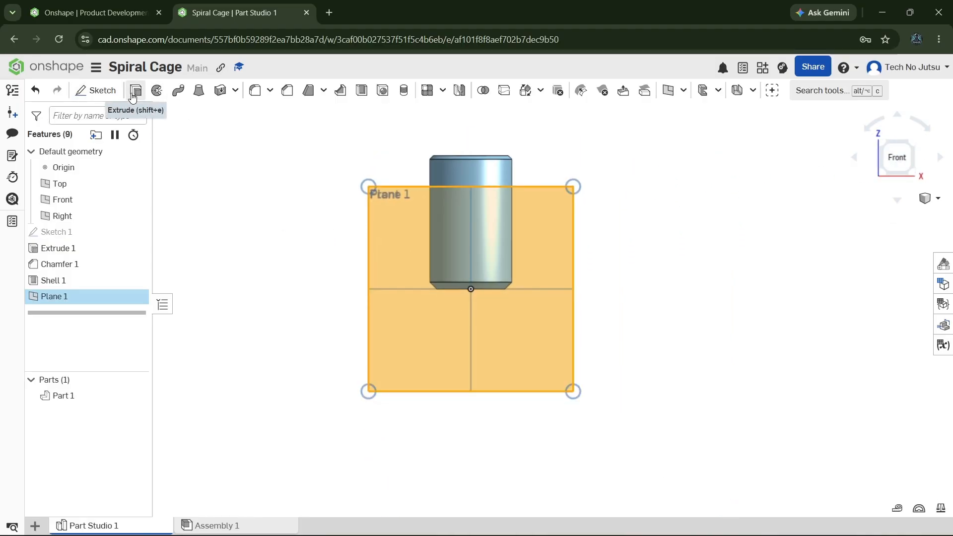
left_click(96, 90)
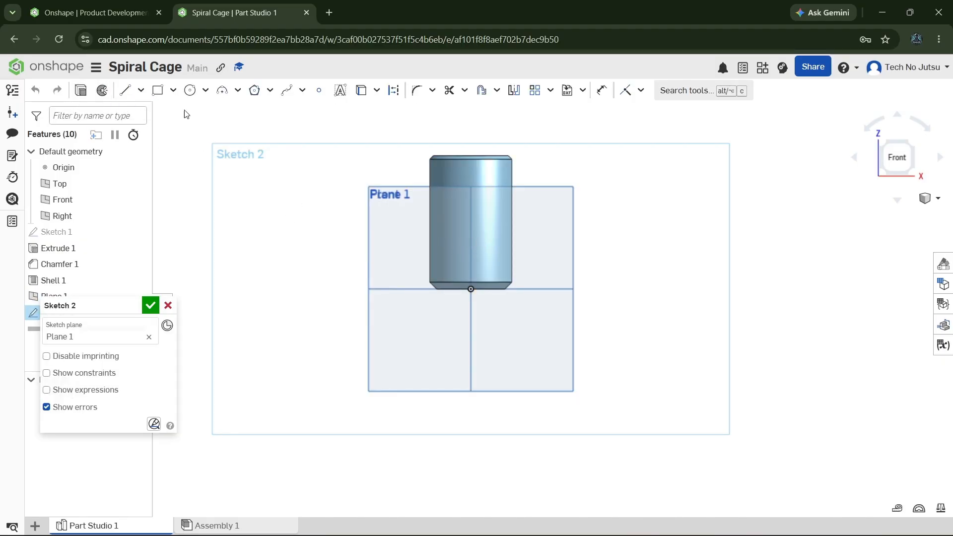
left_click(125, 90)
scroll(451, 190, "up", 2)
scroll(451, 190, "down", 1)
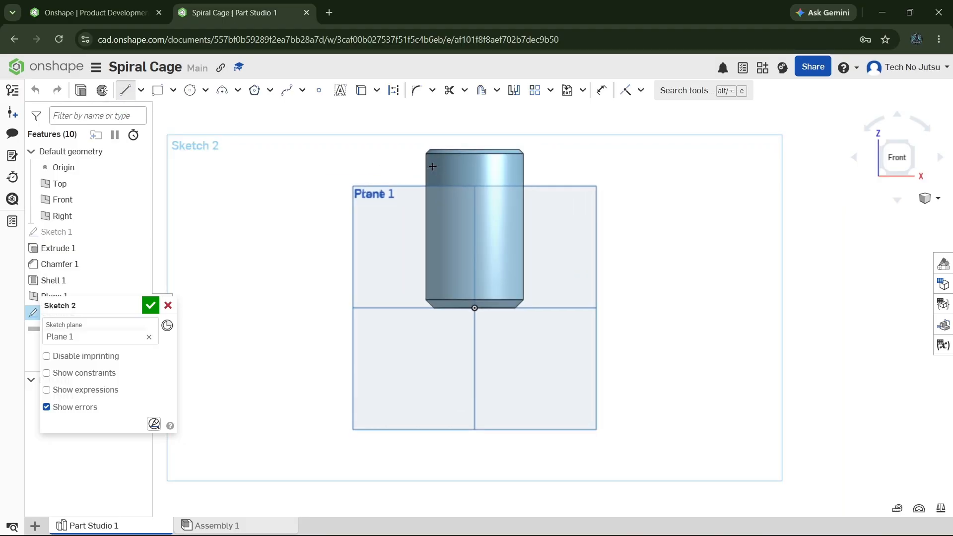
left_click(516, 290)
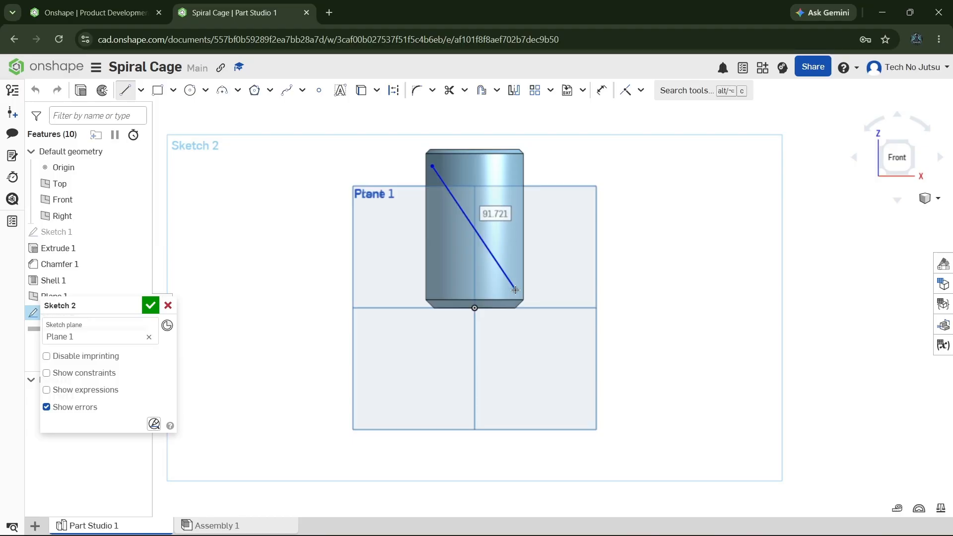
key("Escape")
Step: Create a slot around the diagonal line in front of the cylinder
right_click_drag(768, 150, 790, 166)
left_click(910, 169)
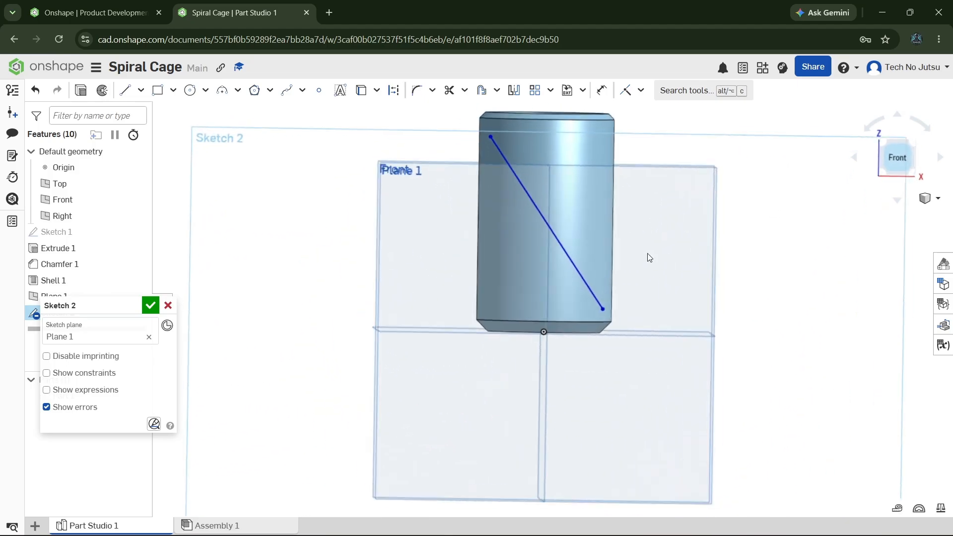
left_click(496, 90)
left_click(498, 134)
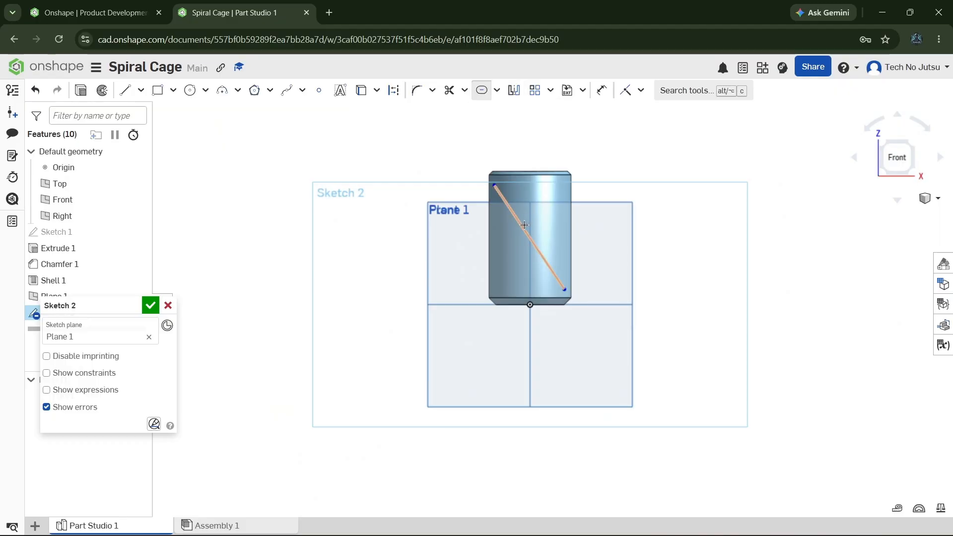
left_click(524, 225)
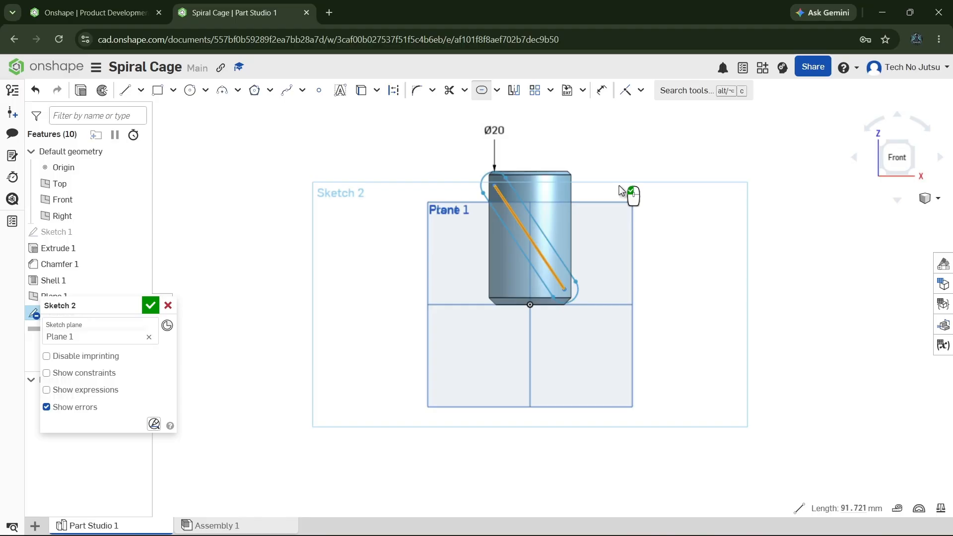
scroll(628, 178, "up", 2)
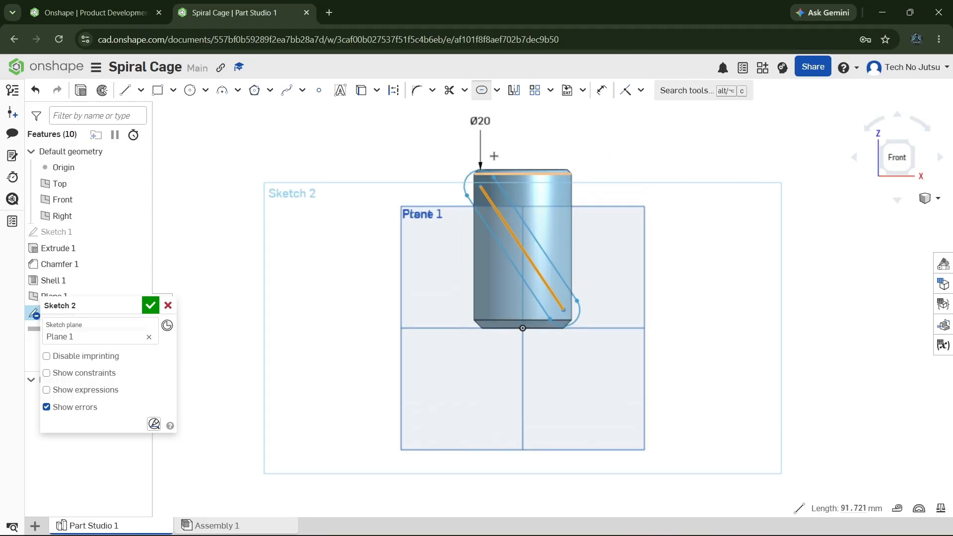
Step: Set the slot's diameter to 5 mm and finish the sketch
double_click(481, 121)
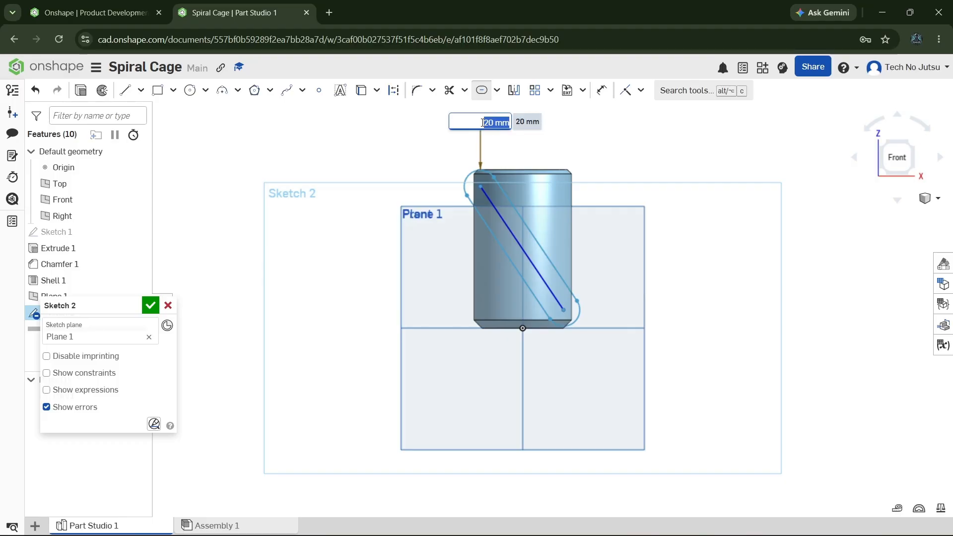
type("5")
key("Return")
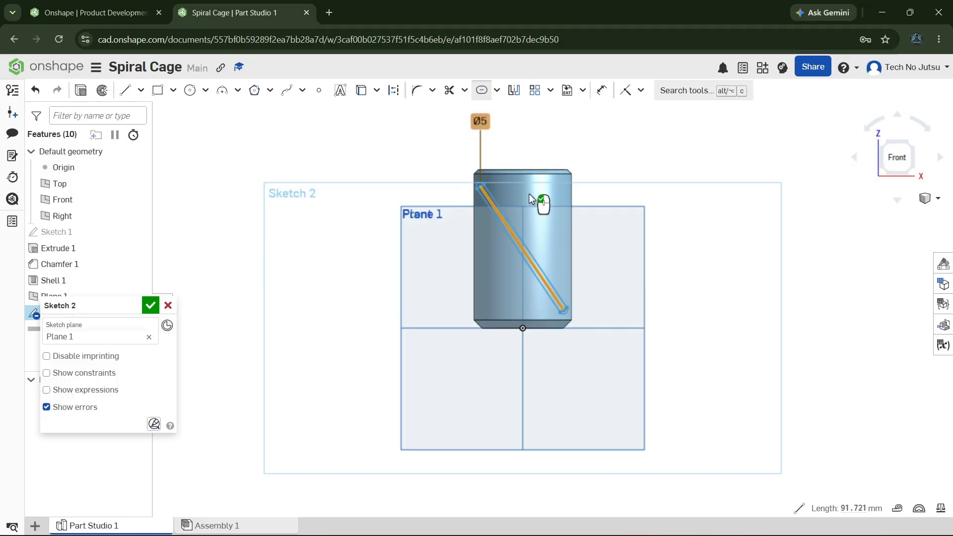
scroll(531, 199, "up", 2)
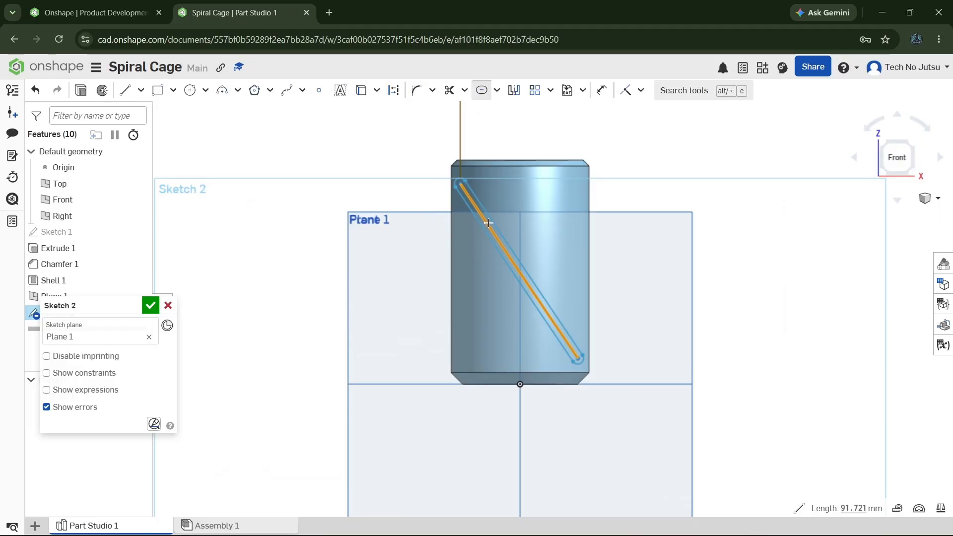
scroll(381, 233, "down", 2)
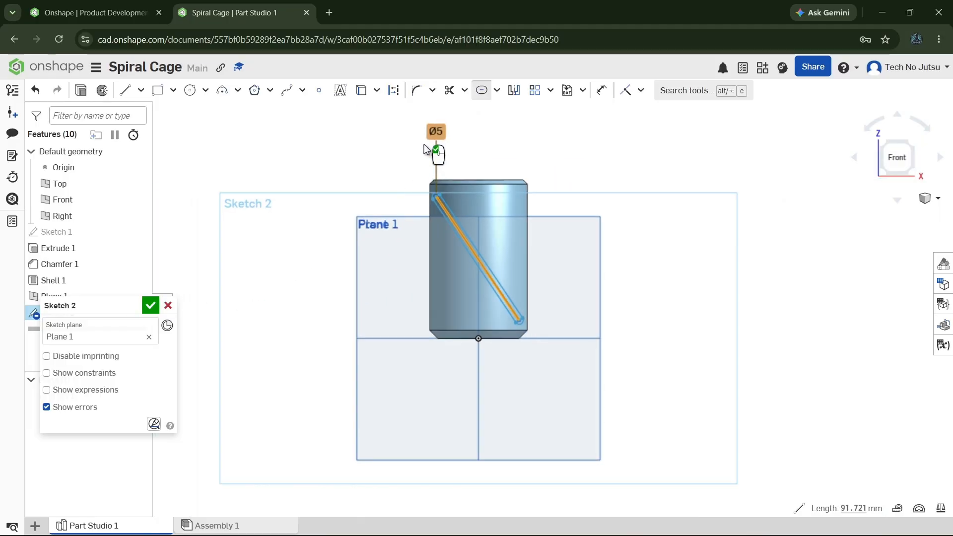
left_click(152, 307)
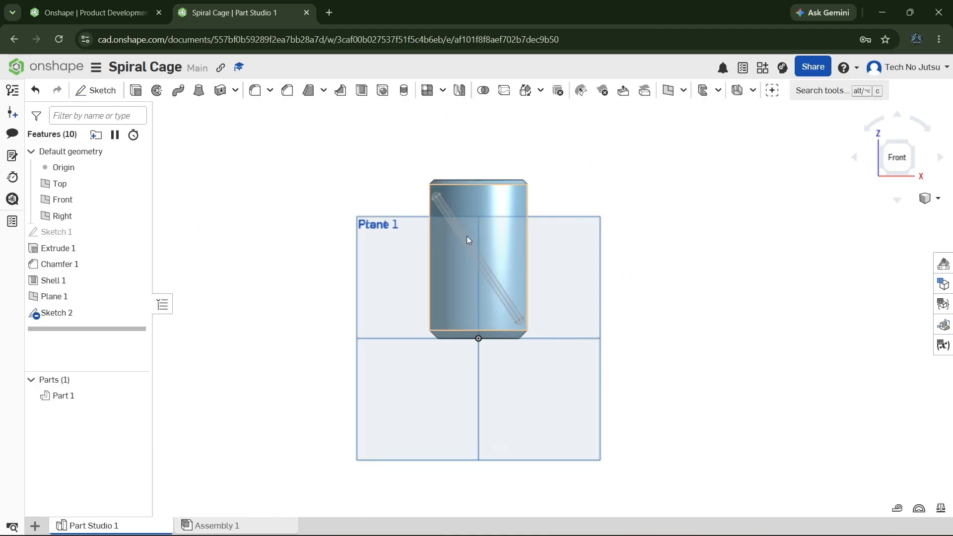
Step: Start a Wrap feature using the slot sketch region as the tool and the cylinder's outer face as the target
scroll(464, 240, "up", 3)
scroll(477, 228, "up", 2)
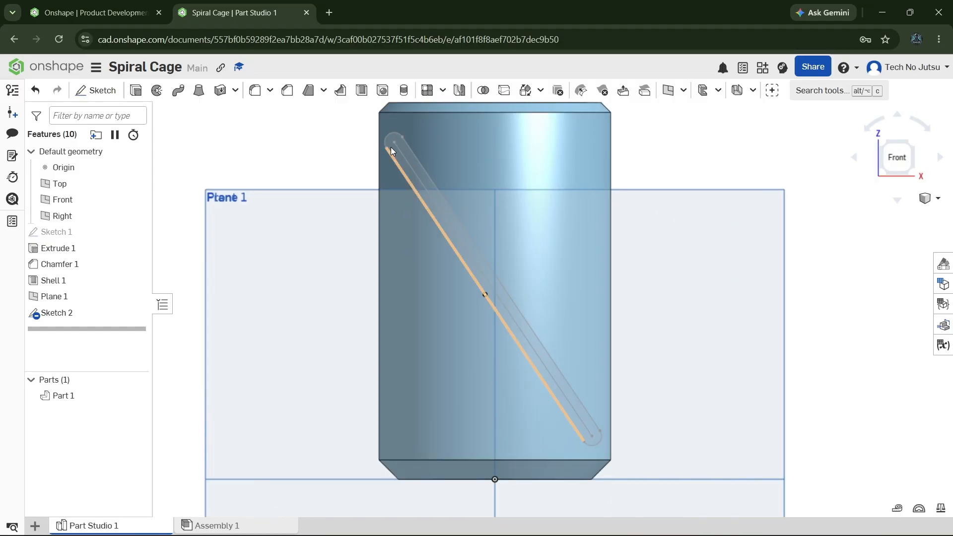
scroll(593, 218, "down", 1)
scroll(595, 221, "down", 1)
scroll(569, 277, "up", 2)
scroll(568, 275, "down", 2)
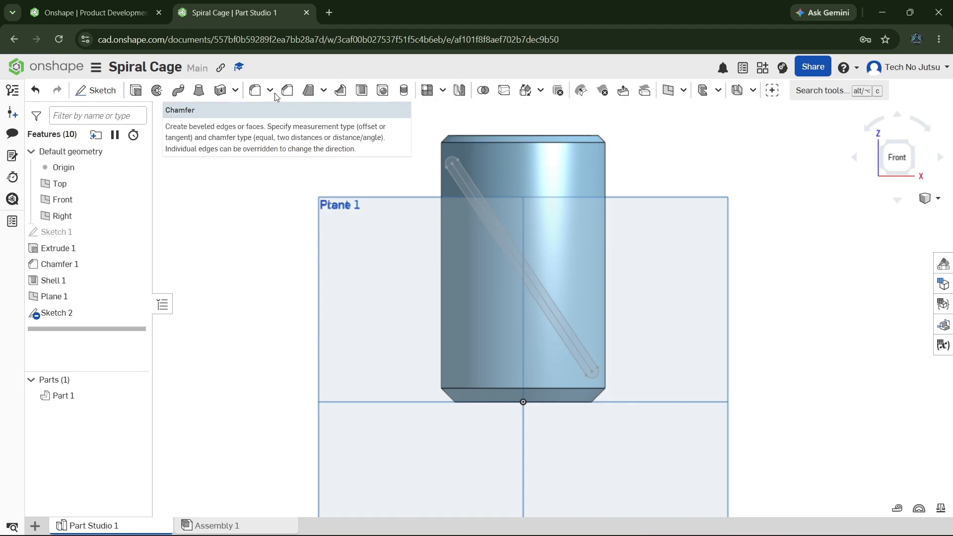
mouse_move(448, 92)
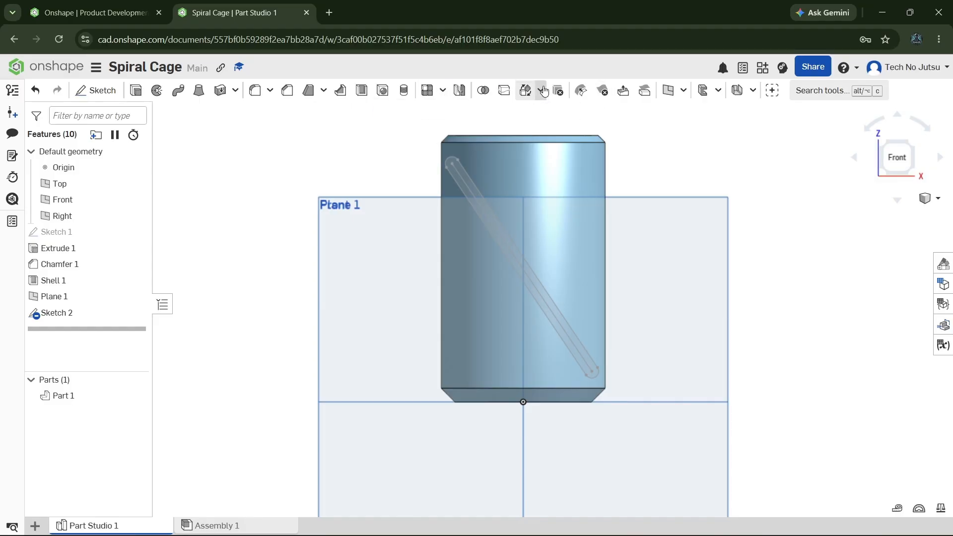
mouse_move(541, 91)
left_click(546, 131)
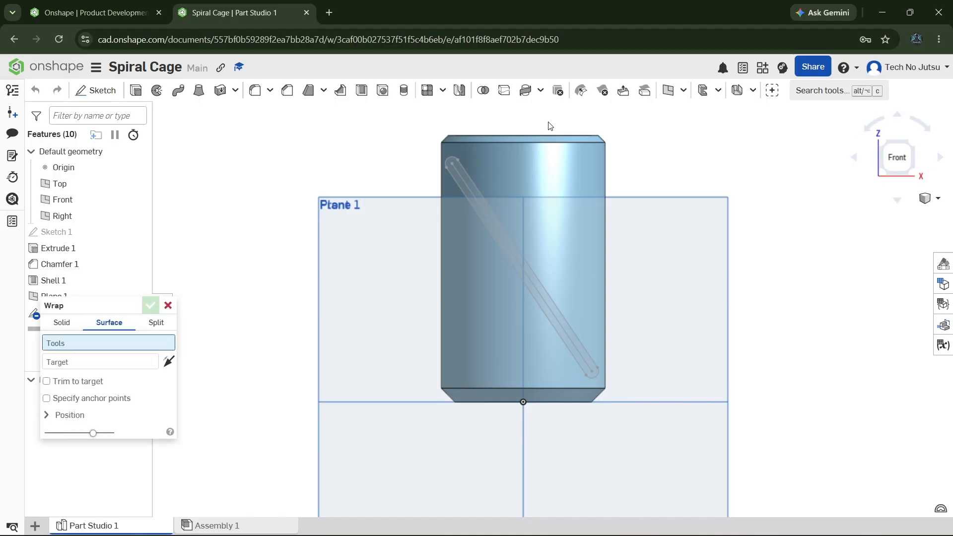
scroll(493, 219, "up", 1)
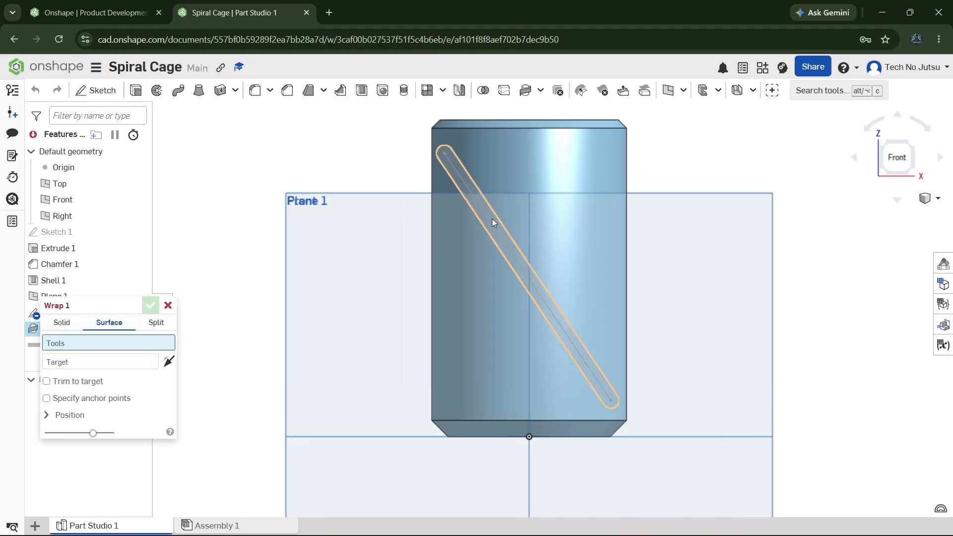
left_click(493, 220)
left_click(74, 371)
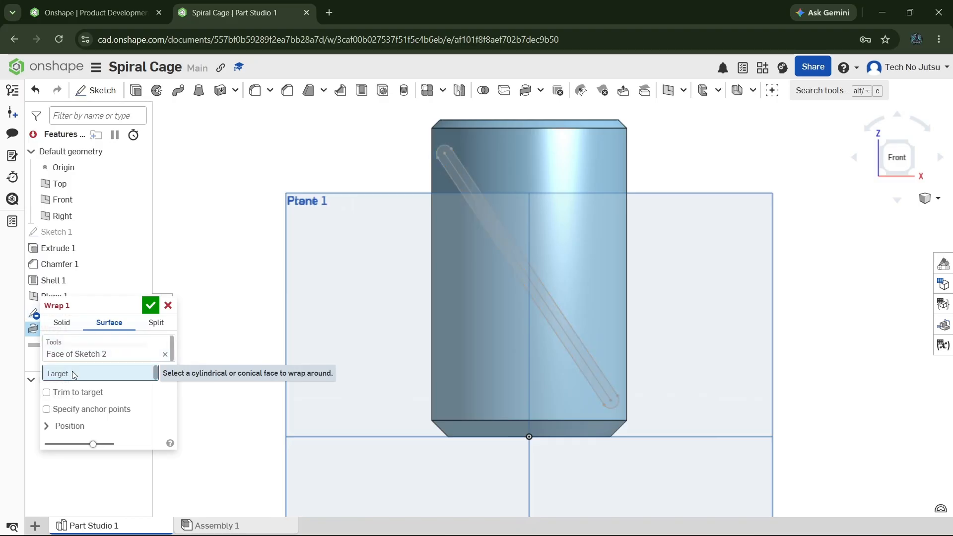
left_click(536, 149)
Step: Make the wrap a solid removal with a thickness of 5 mm to cut the slot through the cylinder wall
left_click(62, 324)
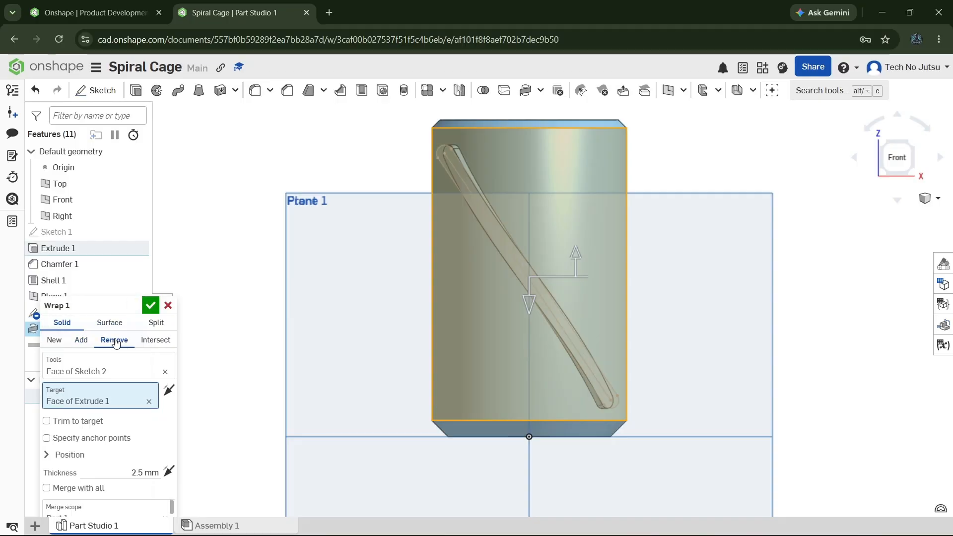
left_click(143, 472)
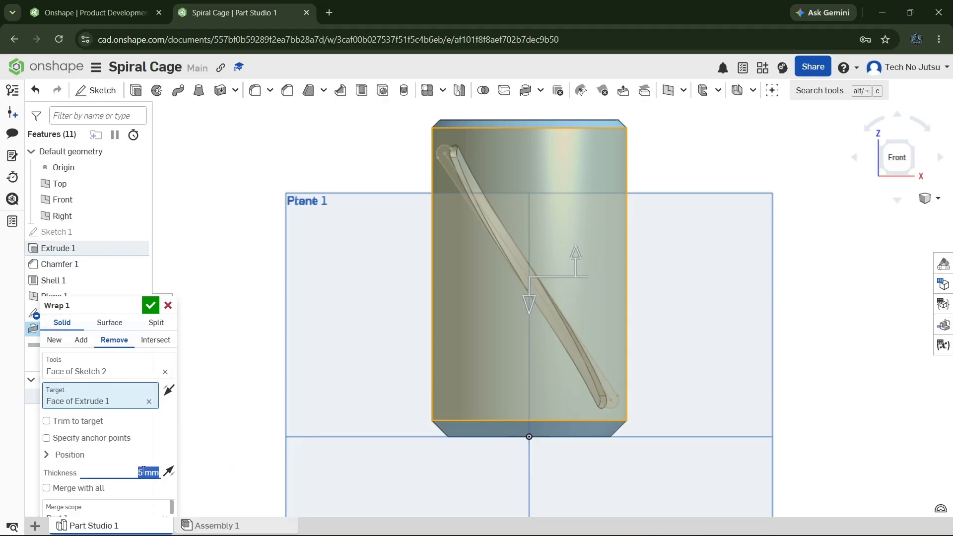
left_click(157, 308)
Step: Check the wrapped slot cut from the side and front, and hide all planes
right_click_drag(816, 170, 802, 194)
left_click(895, 172)
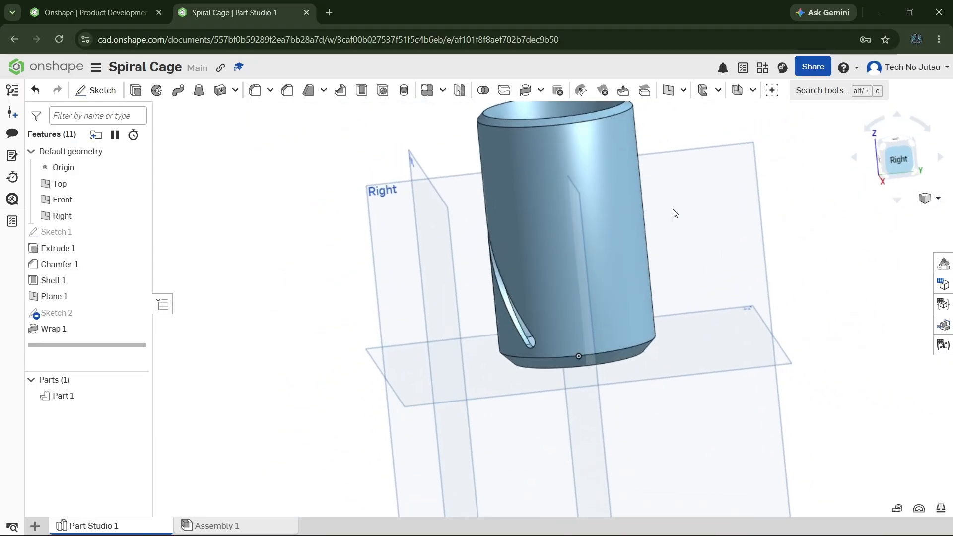
right_click_drag(619, 262, 816, 227)
left_click(898, 158)
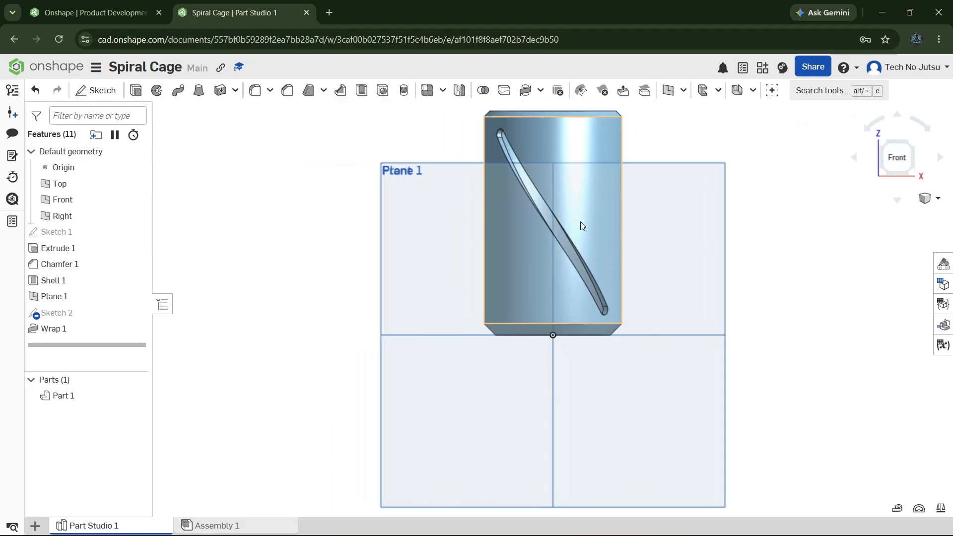
key("p")
right_click_drag(735, 214, 813, 239)
left_click(888, 166)
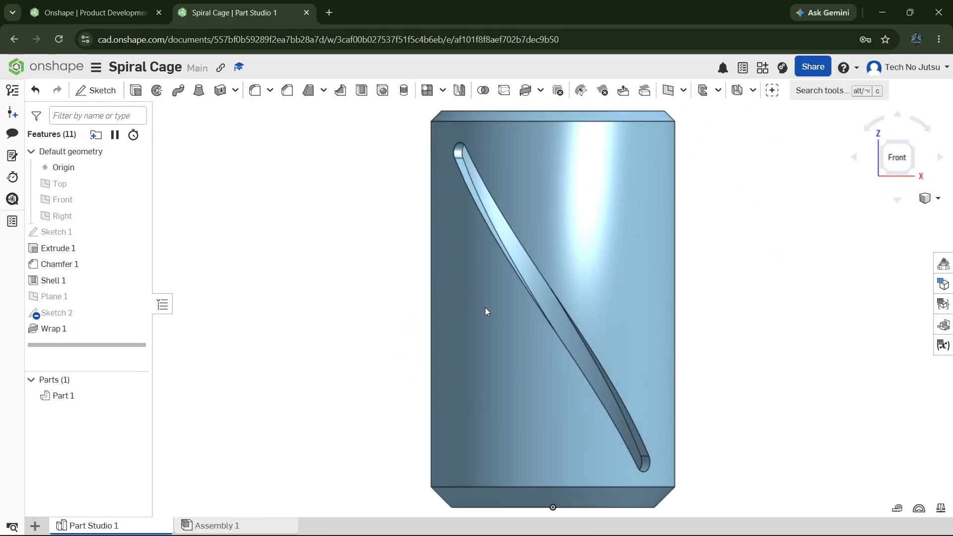
Step: Start a circular feature pattern and choose the Wrap 1 slot cut as the feature to repeat
left_click(443, 90)
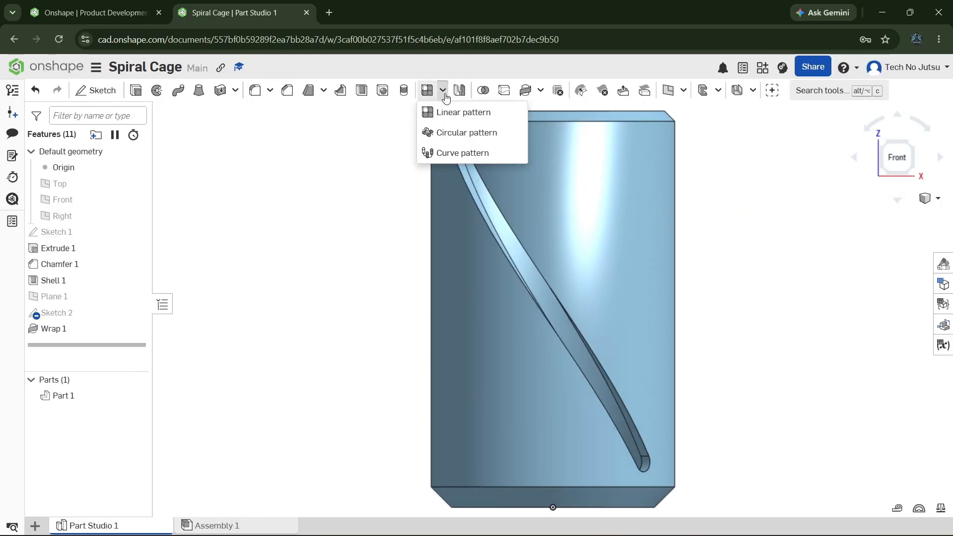
left_click(463, 134)
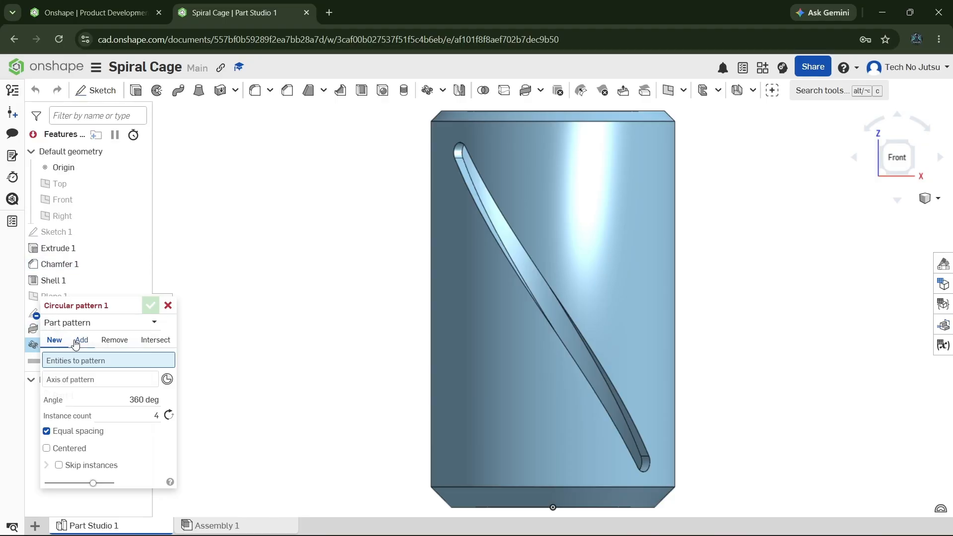
left_click(79, 341)
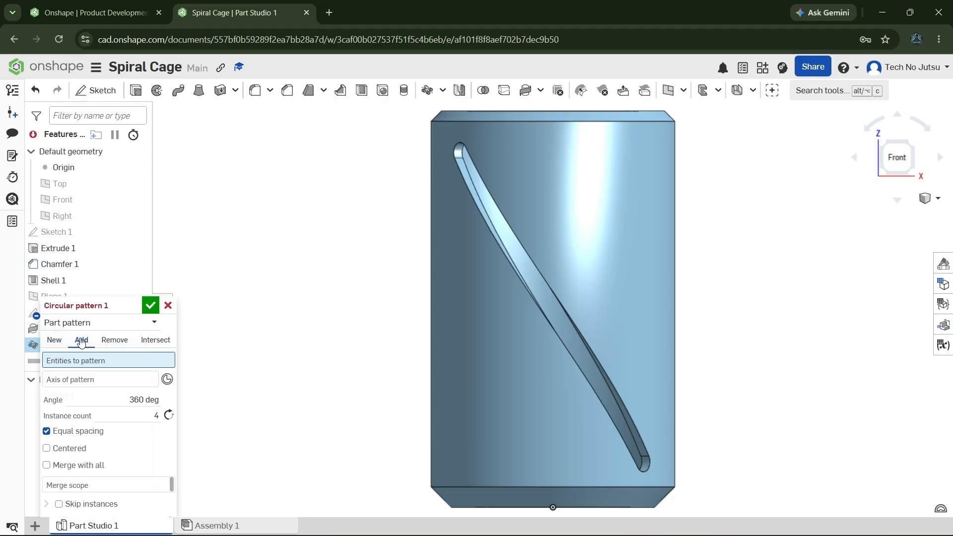
left_click(82, 323)
left_click(82, 355)
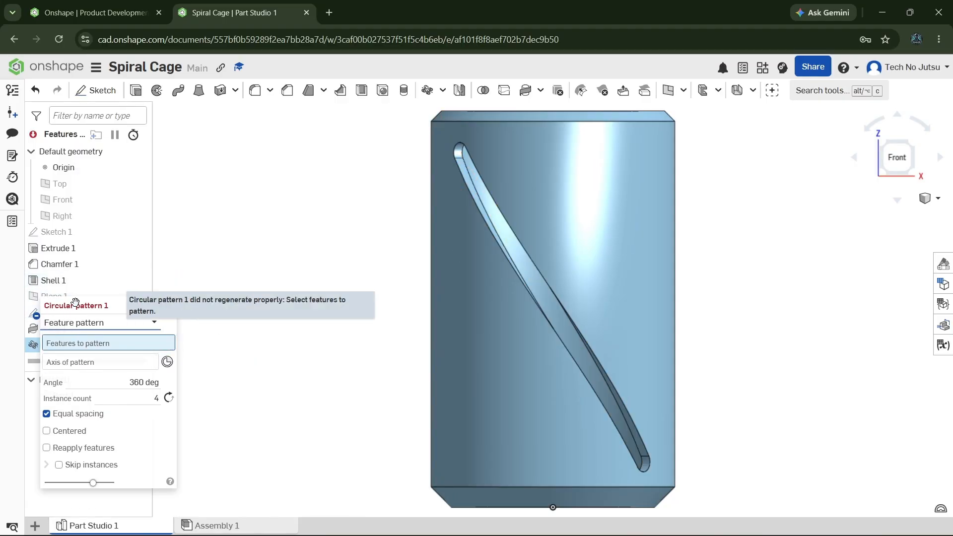
left_click_drag(75, 302, 201, 295)
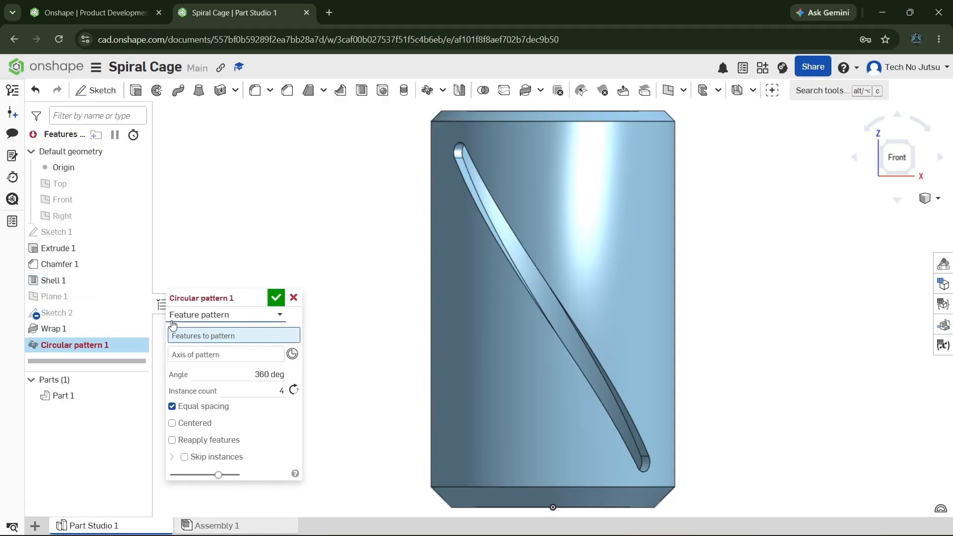
left_click(55, 330)
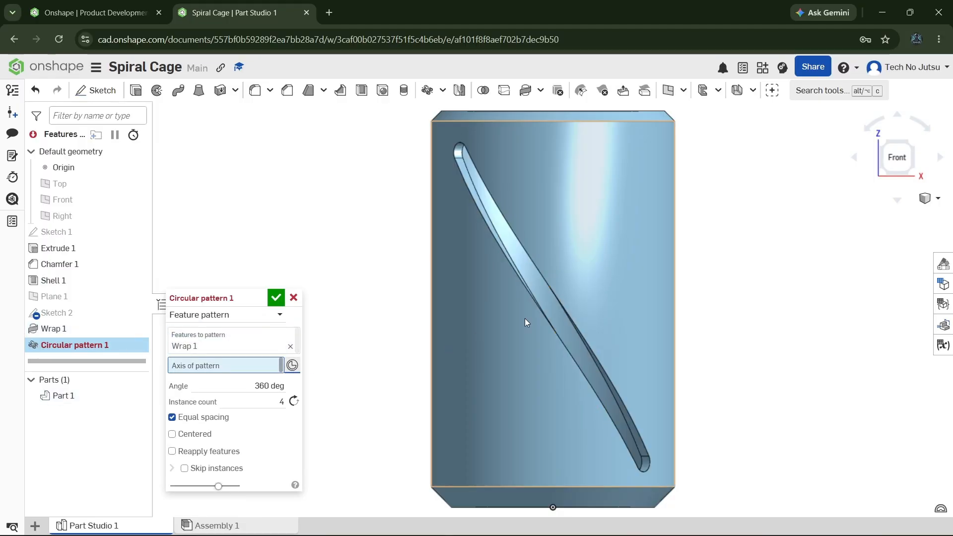
Step: Set the pattern axis to the mate connector at the centre of the cylinder's base
scroll(737, 264, "down", 3)
right_click_drag(787, 258, 789, 311)
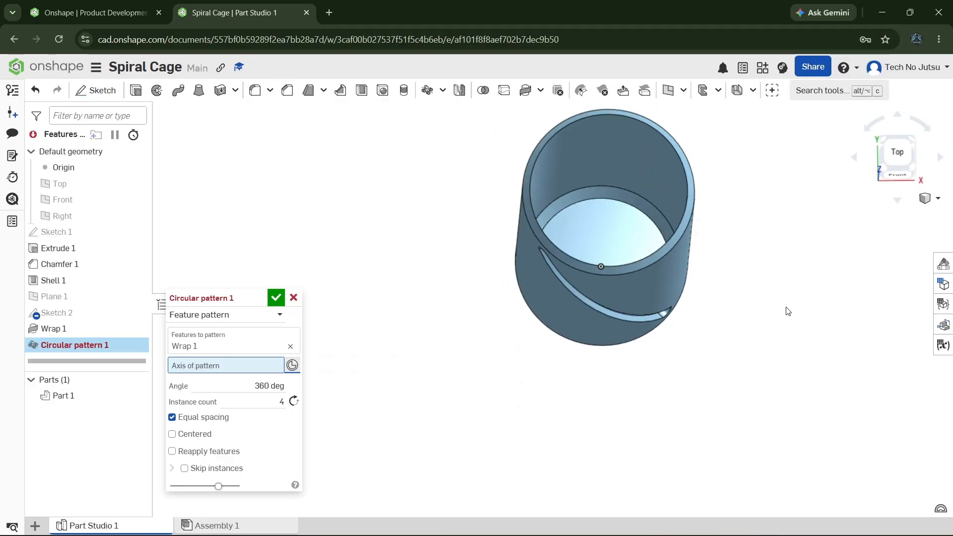
key("shift+5")
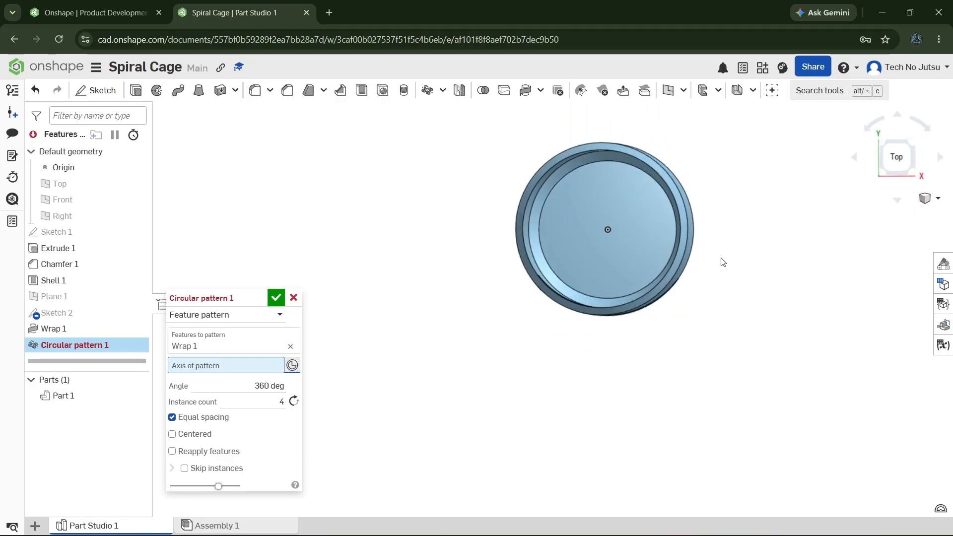
left_click(606, 231)
Step: Raise the slot pattern to about 15 equally spaced instances over 360 degrees and accept it
right_click_drag(740, 361, 748, 302)
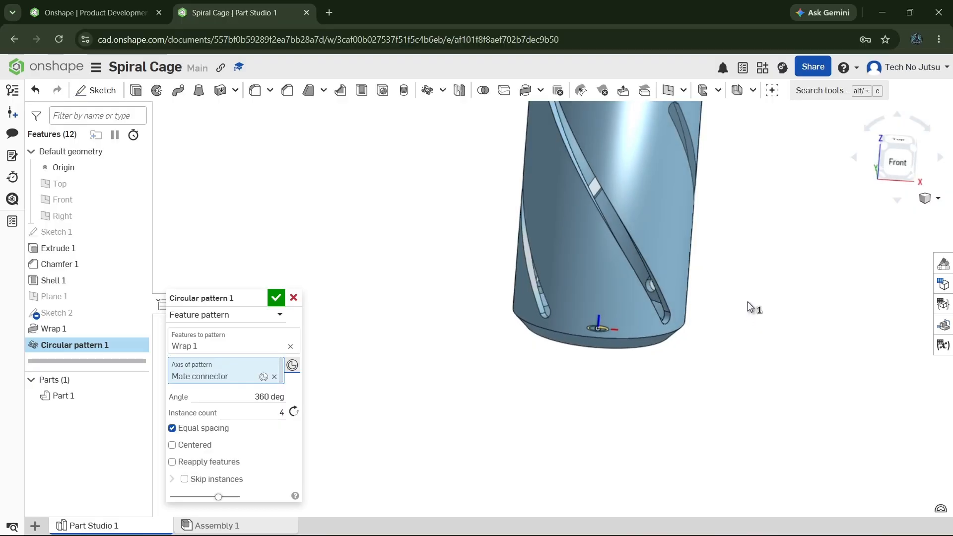
scroll(532, 386, "down", 4)
left_click(890, 168)
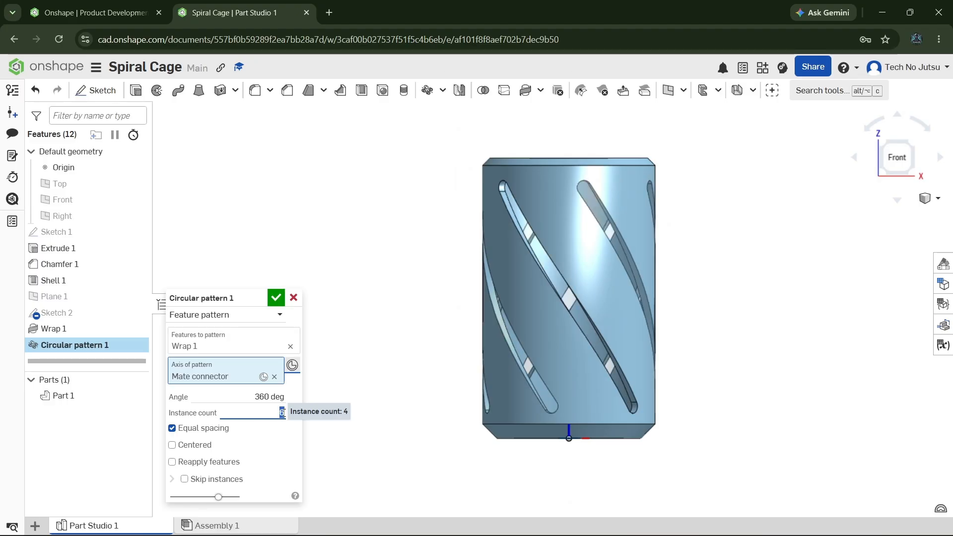
key("Up")
key("Up")
key("Up")
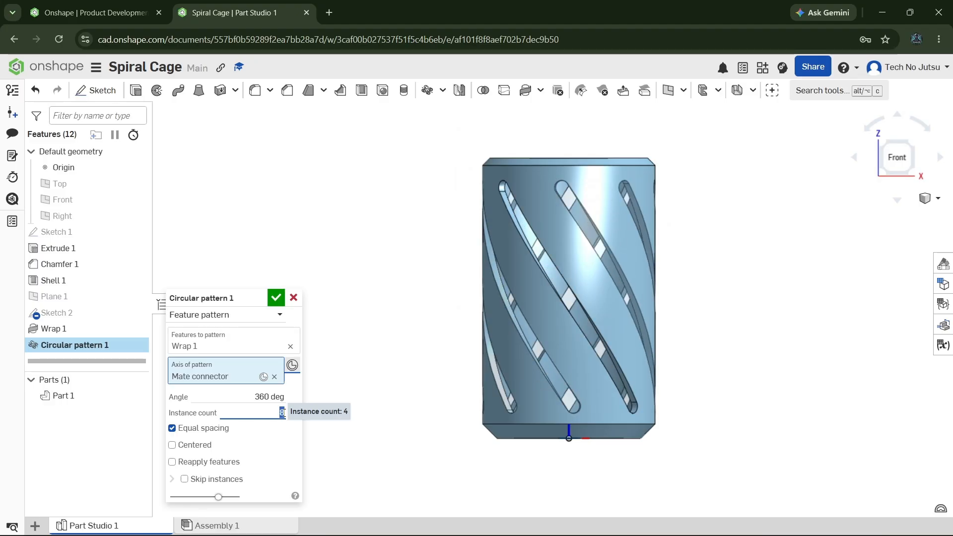
key("Up")
key("Up")
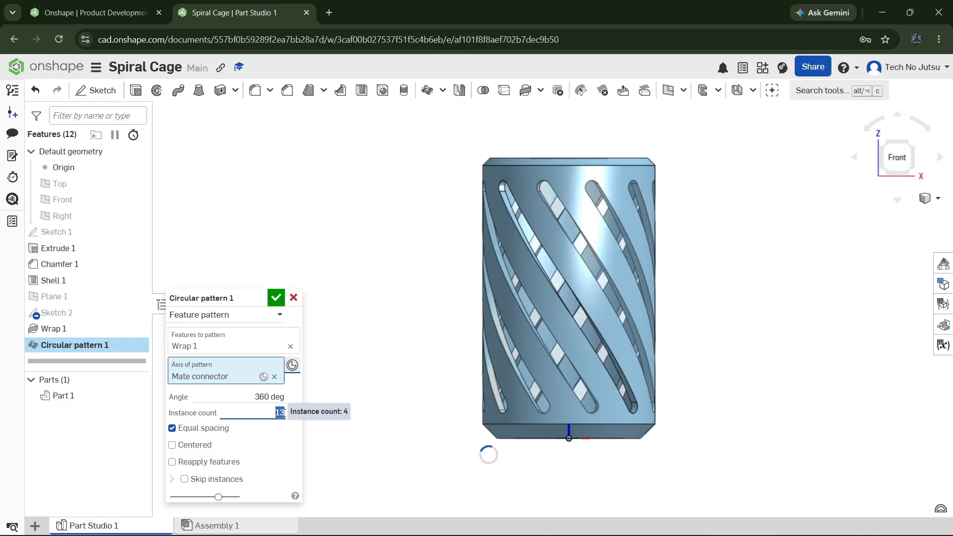
key("Up")
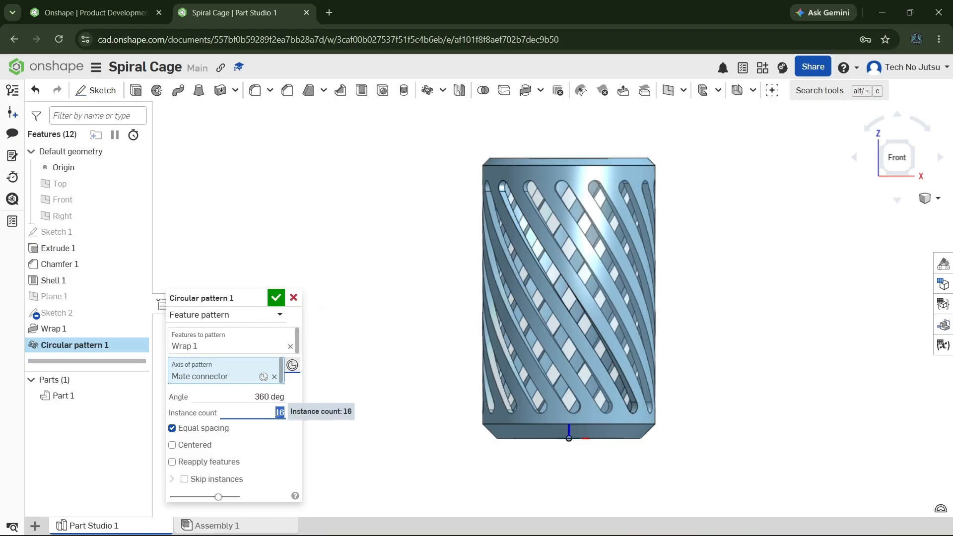
left_click(277, 298)
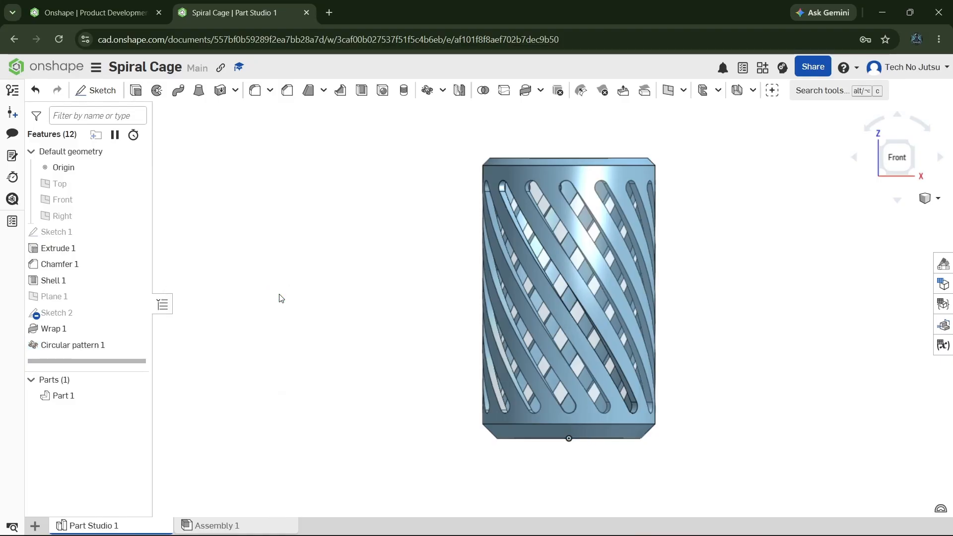
right_click_drag(723, 234, 773, 215)
left_click(916, 152)
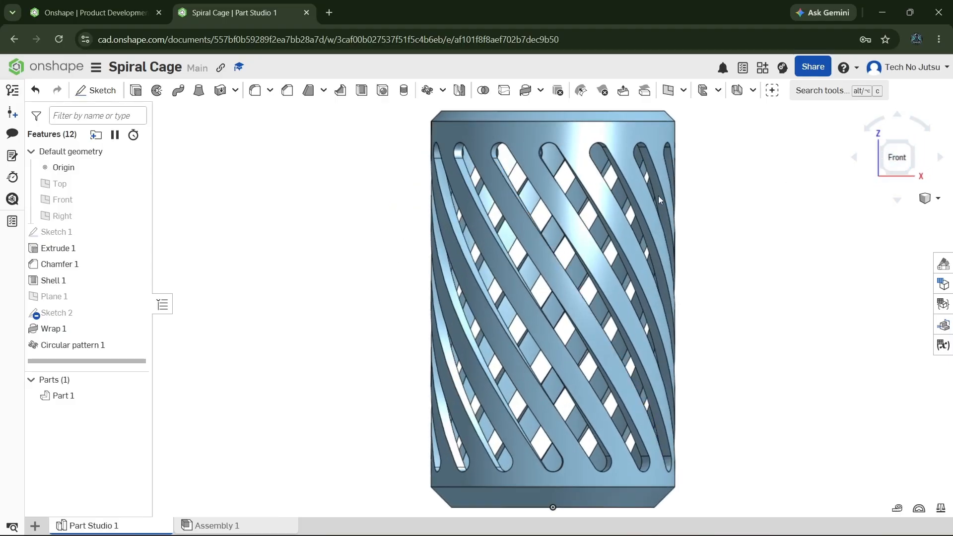
Step: Reopen the slot sketch, Sketch 2, and set the diameter of the slot's rounded end to 10 mm
scroll(704, 195, "down", 3)
right_click_drag(785, 177, 800, 161)
left_click(906, 162)
right_click_drag(681, 217, 725, 214)
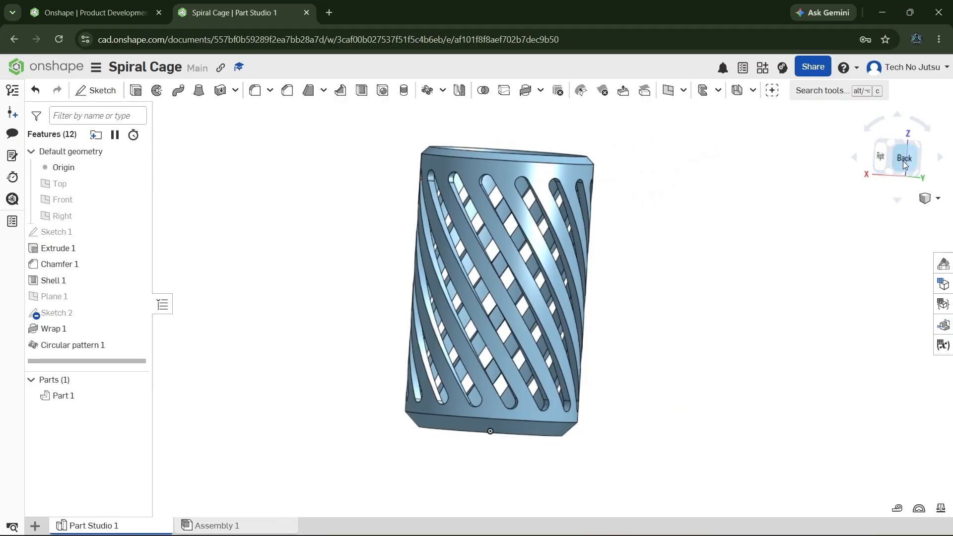
left_click(904, 161)
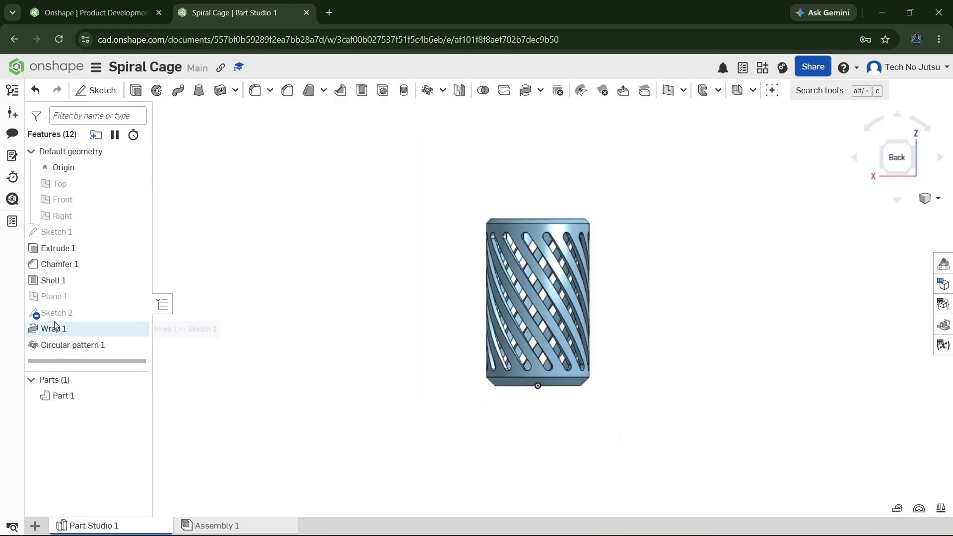
double_click(60, 313)
scroll(501, 323, "up", 3)
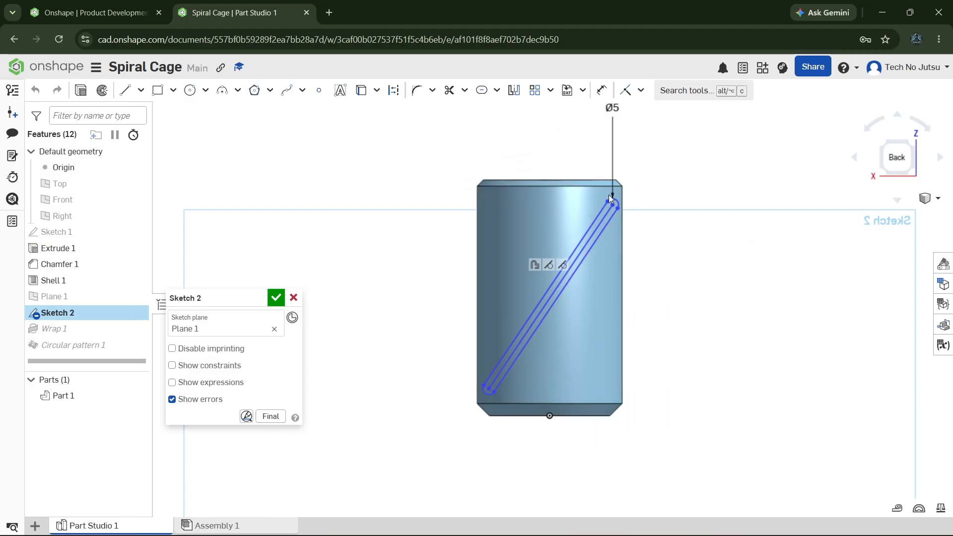
double_click(613, 108)
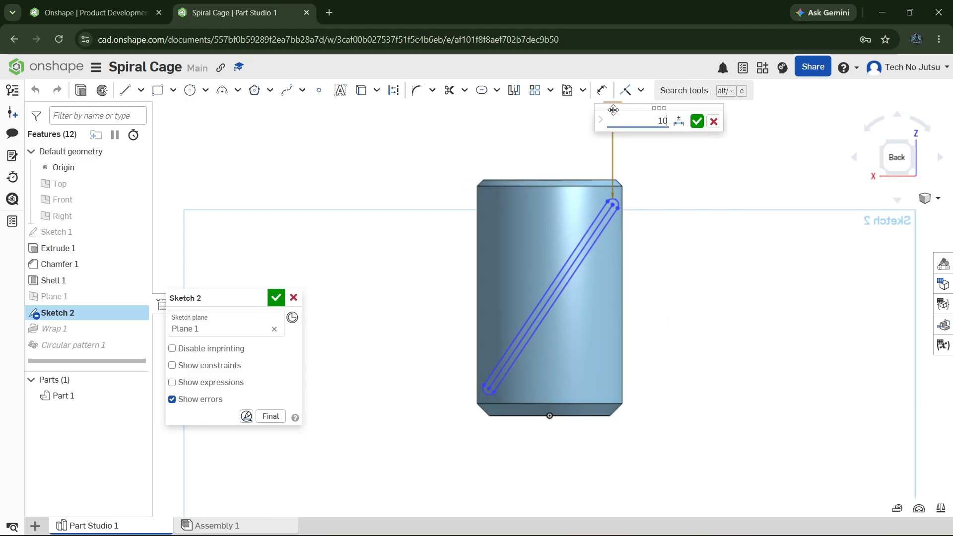
type("10")
key("Return")
Step: Reposition both ends of the diagonal slot so it fits within the cylinder's outline, and accept the sketch
scroll(542, 382, "down", 2)
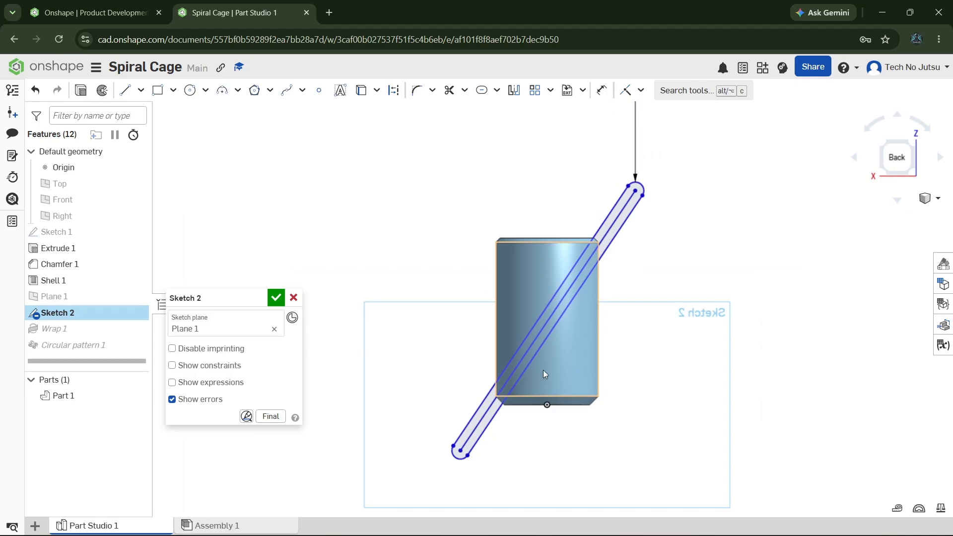
left_click_drag(634, 192, 591, 264)
left_click_drag(466, 440, 502, 392)
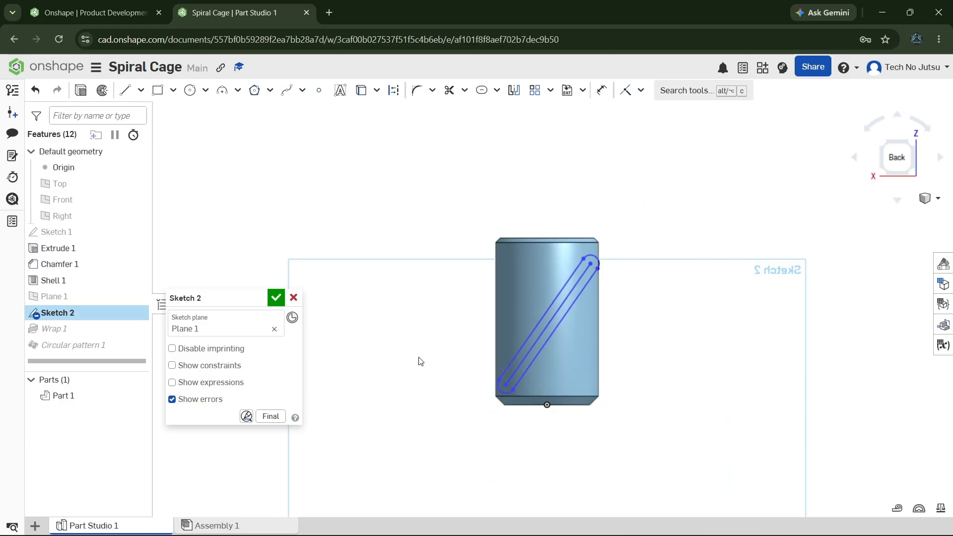
left_click(276, 298)
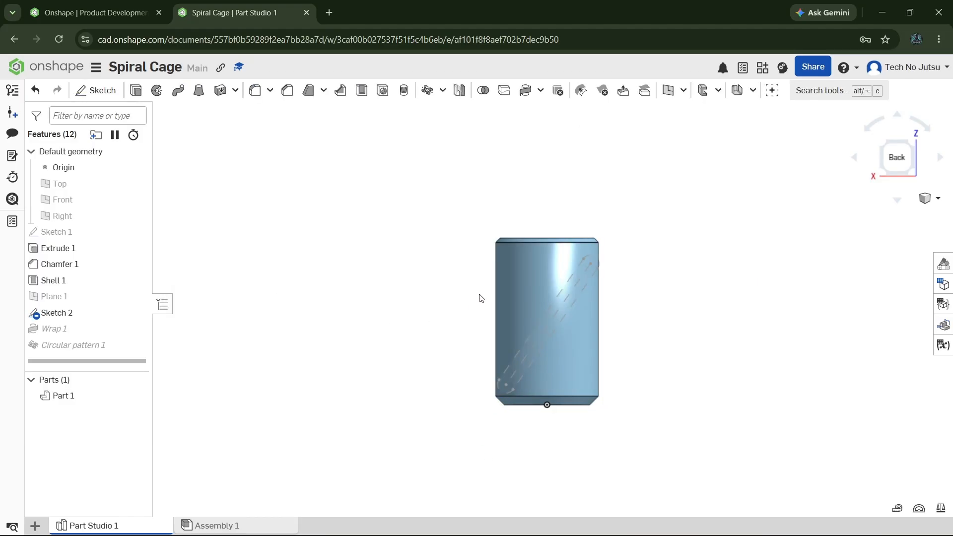
mouse_move(782, 249)
right_mouse_down()
mouse_move(722, 263)
mouse_move(781, 251)
right_mouse_up()
key("shift+2")
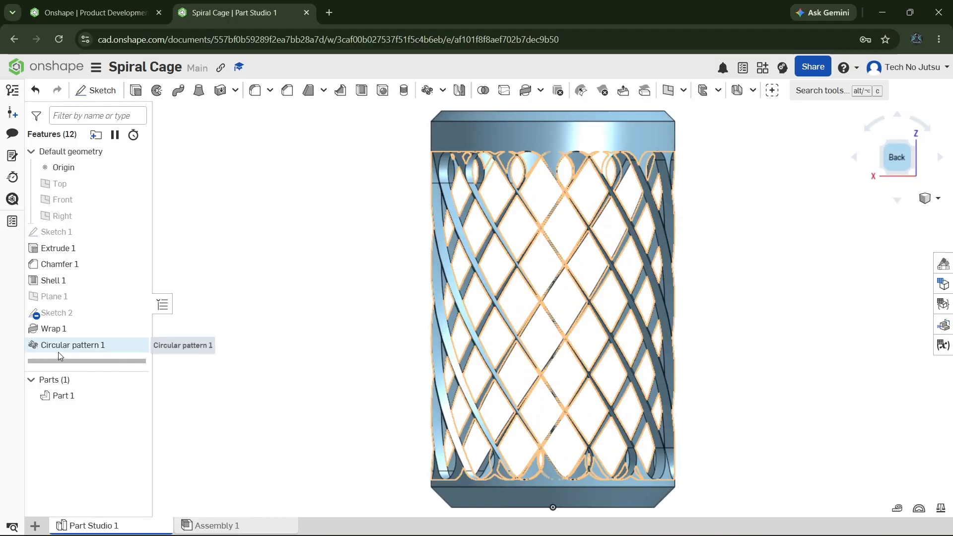
Step: Edit the circular pattern of the slot cut, reduce its instance count to 8, and accept it
double_click(67, 346)
left_click(279, 413)
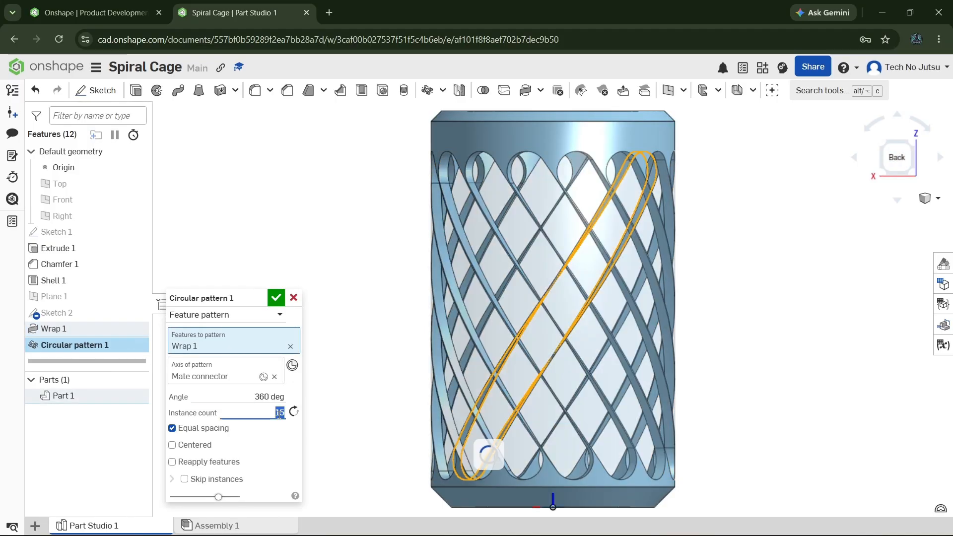
key("Down")
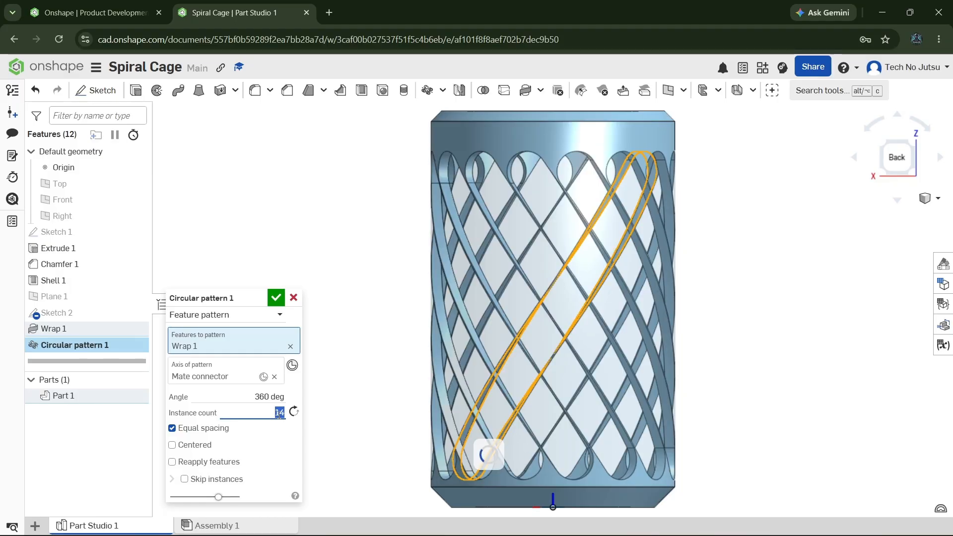
key("Down")
key("Down")
key("Down")
key("Down")
key("Down")
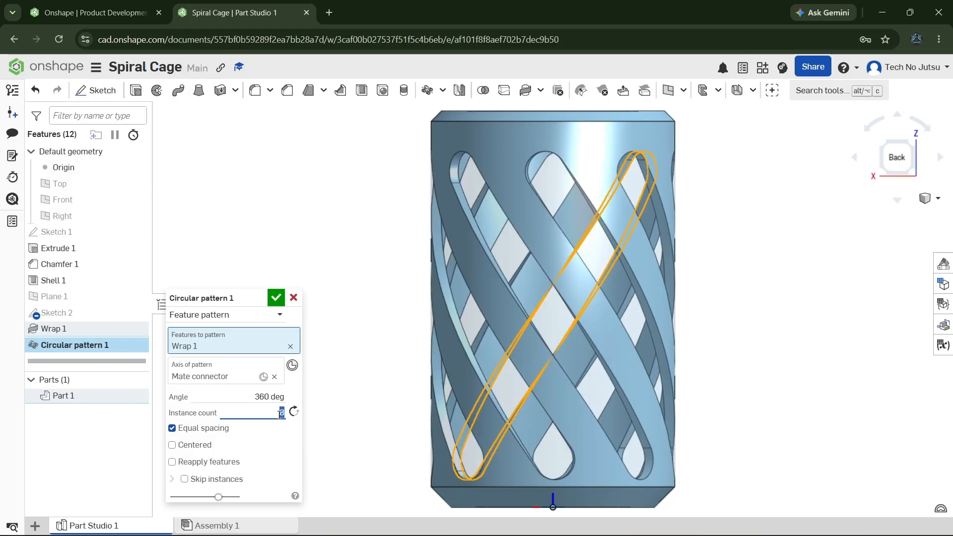
left_click(279, 300)
Step: Fillet the inner edge of the cage's open top rim with a radius of about 0.25 mm
scroll(281, 214, "down", 3)
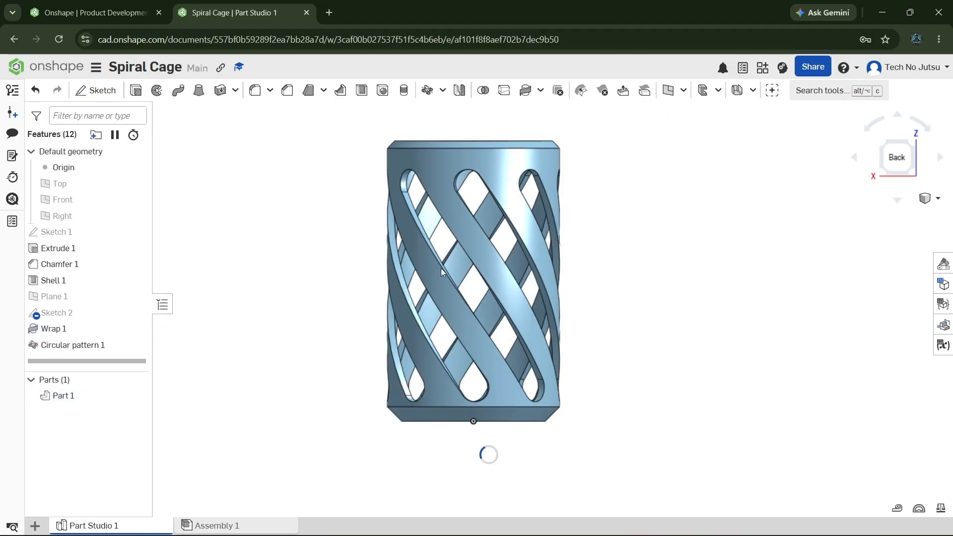
right_click_drag(662, 262, 639, 384)
scroll(638, 385, "down", 1)
left_click(898, 165)
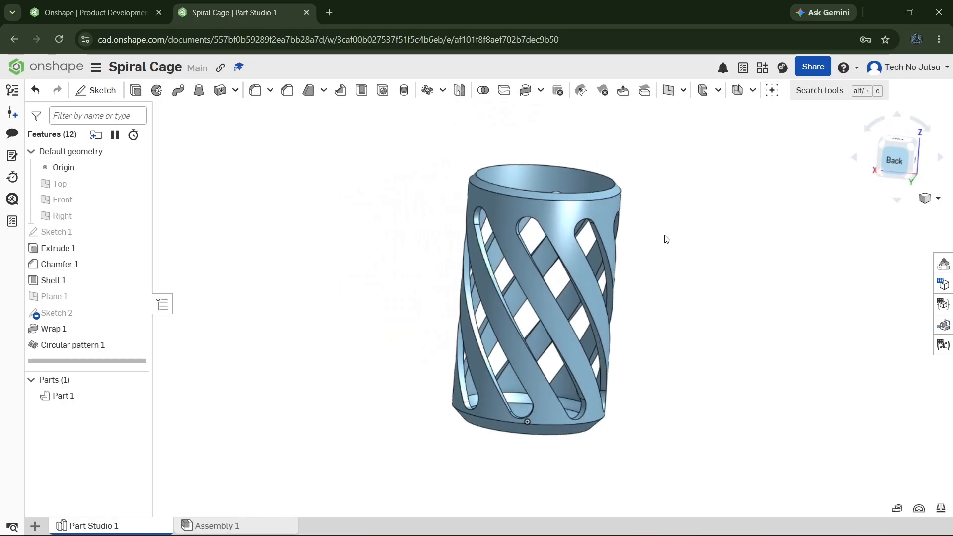
right_click_drag(716, 186, 726, 206)
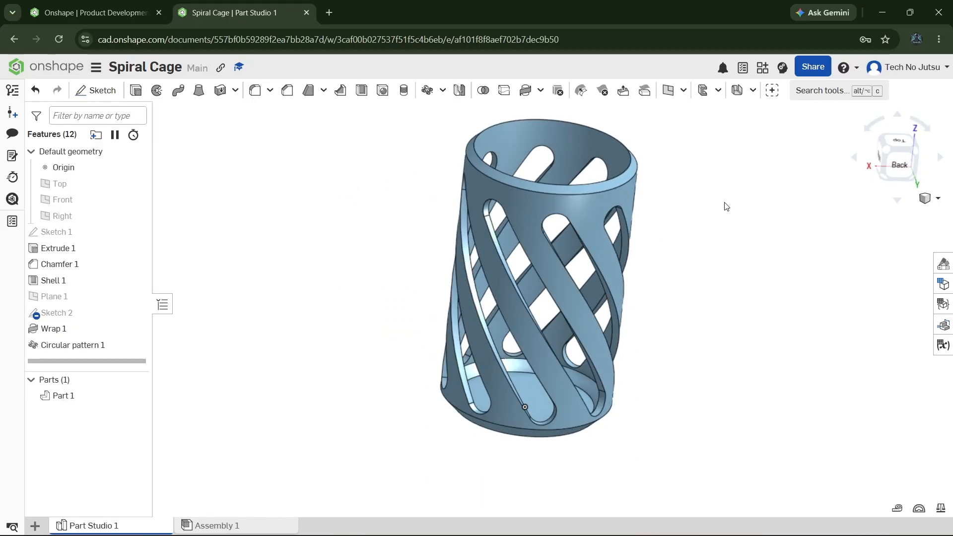
left_click(255, 90)
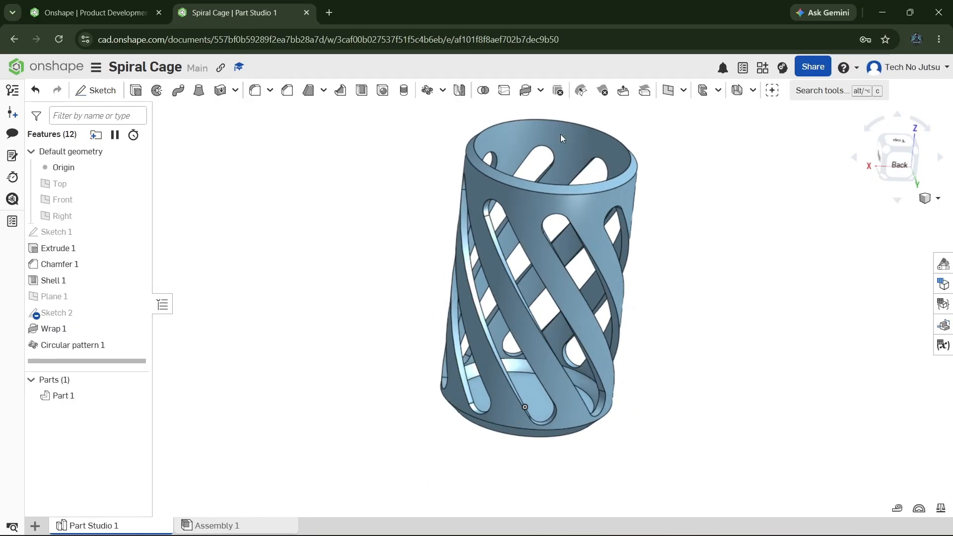
left_click(633, 164)
right_click_drag(716, 193, 703, 174)
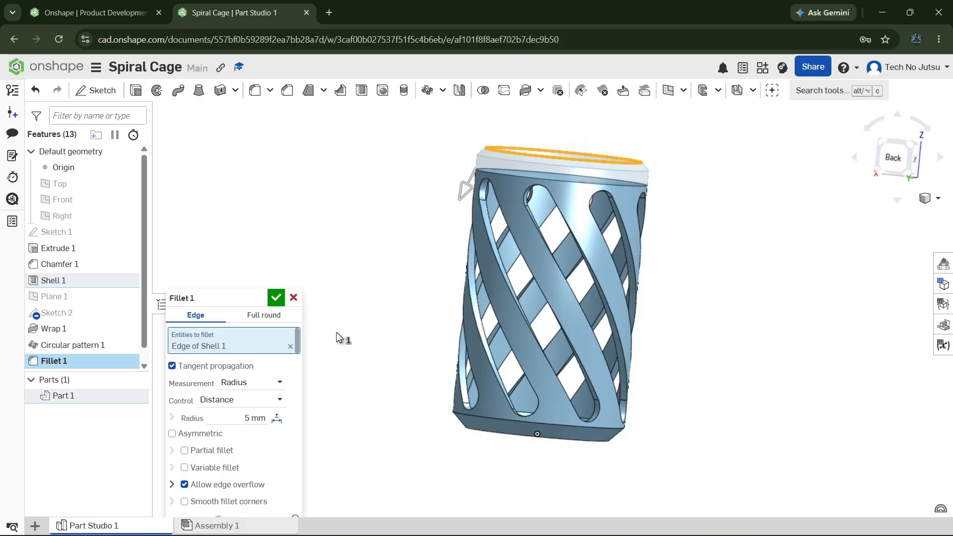
left_click_drag(474, 178, 474, 177)
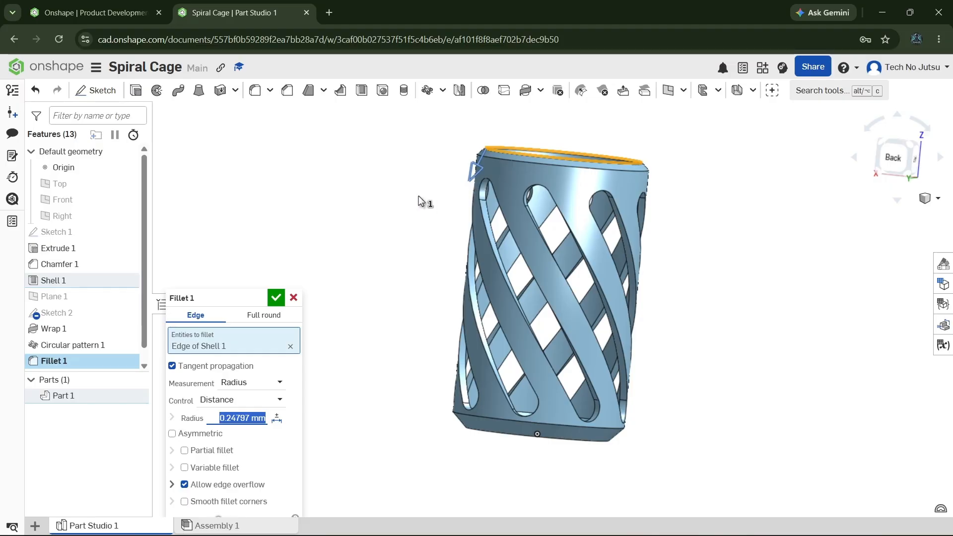
left_click(279, 300)
Step: Reopen the rim fillet, set its radius to 1 mm, and accept the change
right_click_drag(726, 144, 690, 155)
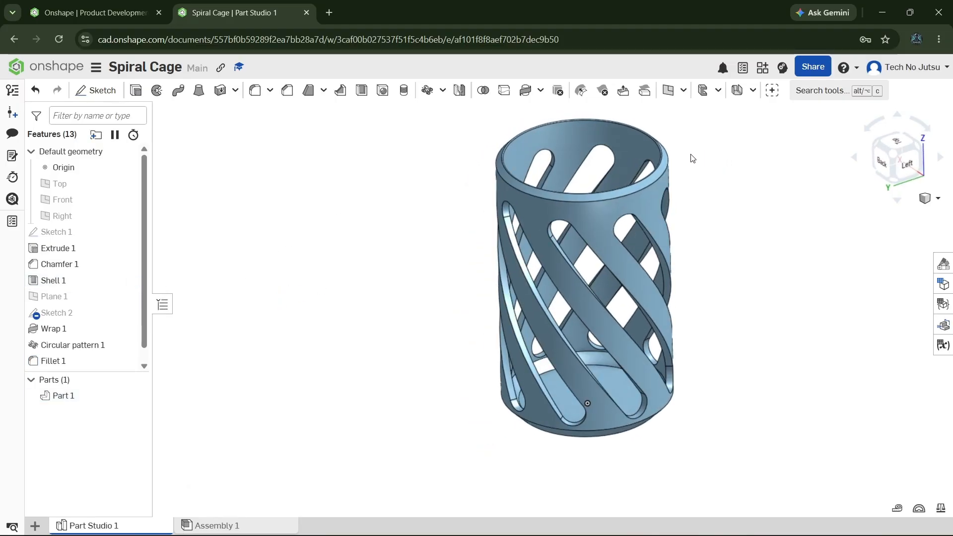
scroll(693, 162, "up", 5)
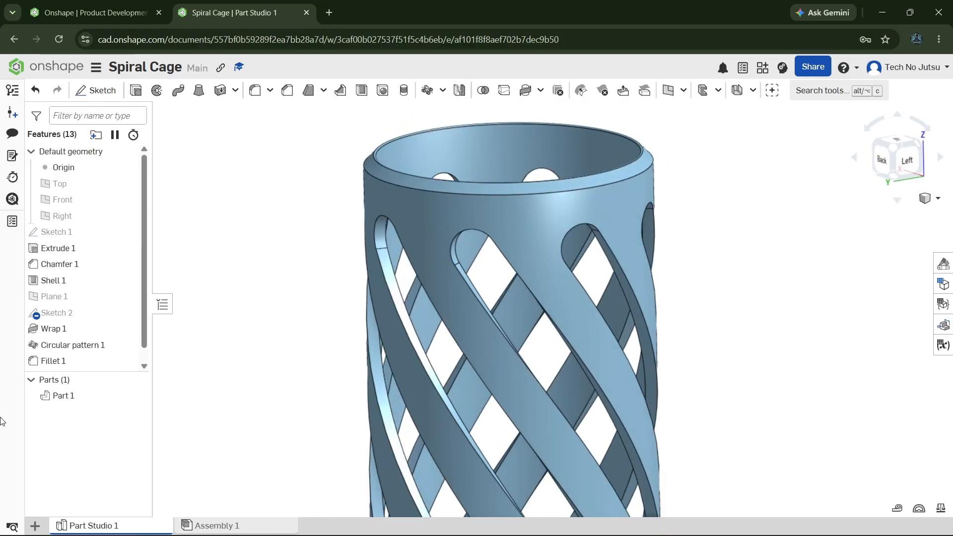
double_click(67, 359)
left_click(250, 419)
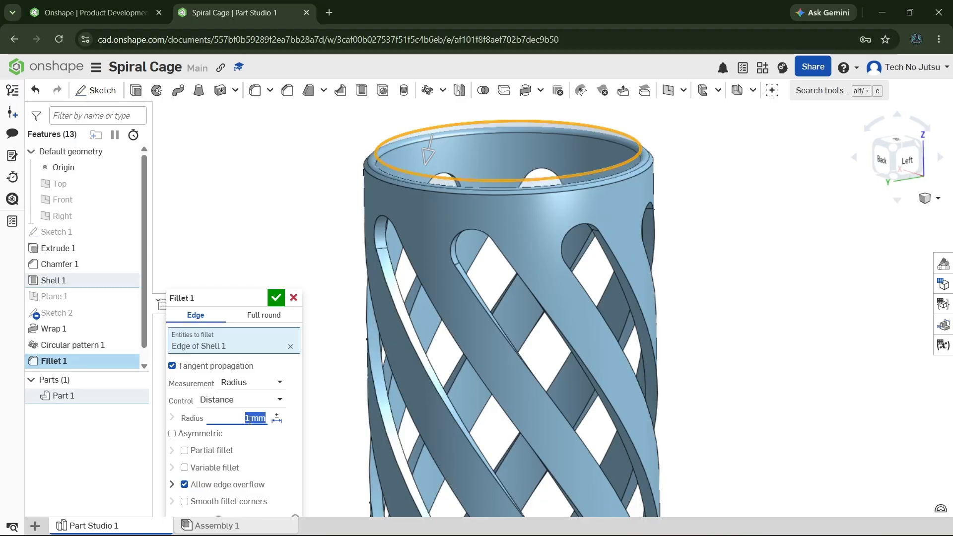
left_click(271, 303)
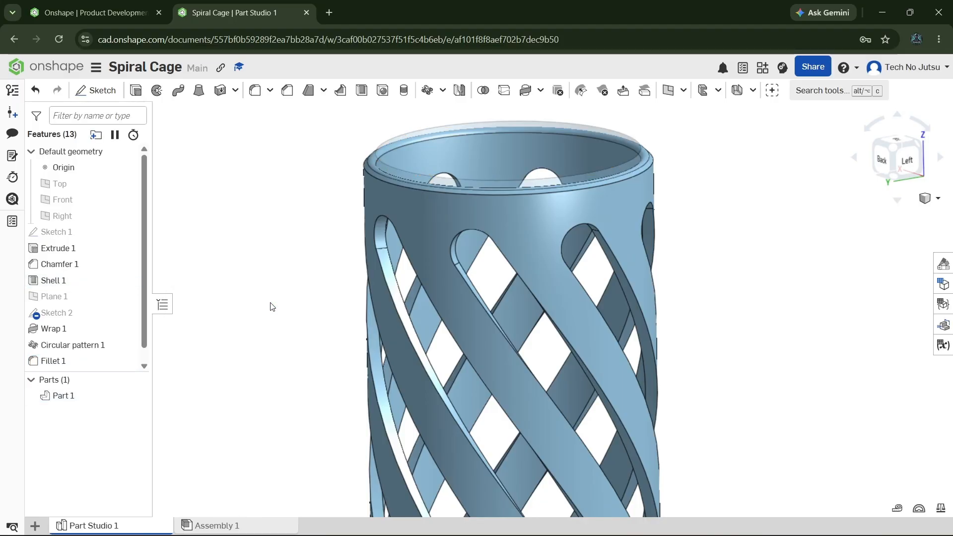
Step: Examine the cage's filleted rim and spiral slots at an angle and from the left and back
right_click_drag(662, 152, 682, 170)
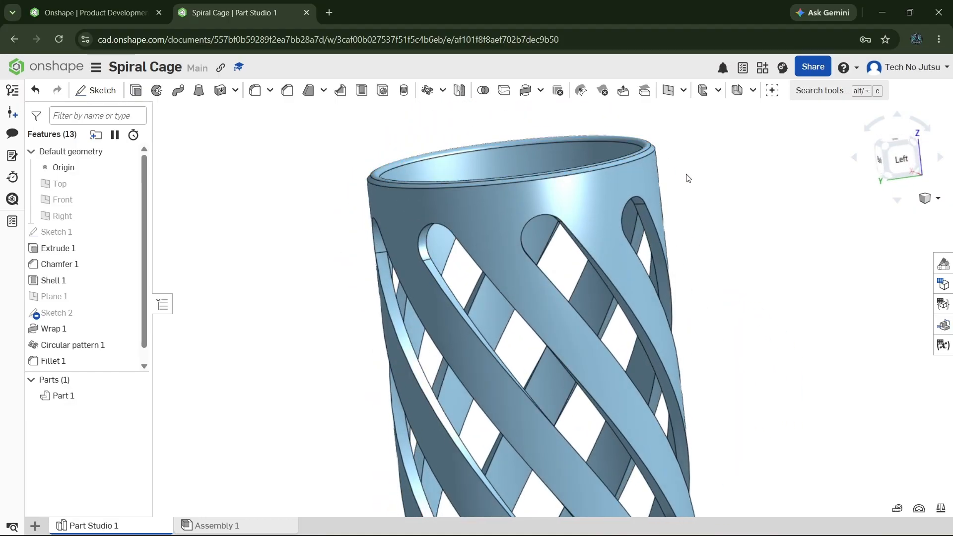
scroll(682, 170, "down", 5)
left_click(904, 160)
scroll(630, 320, "down", 3)
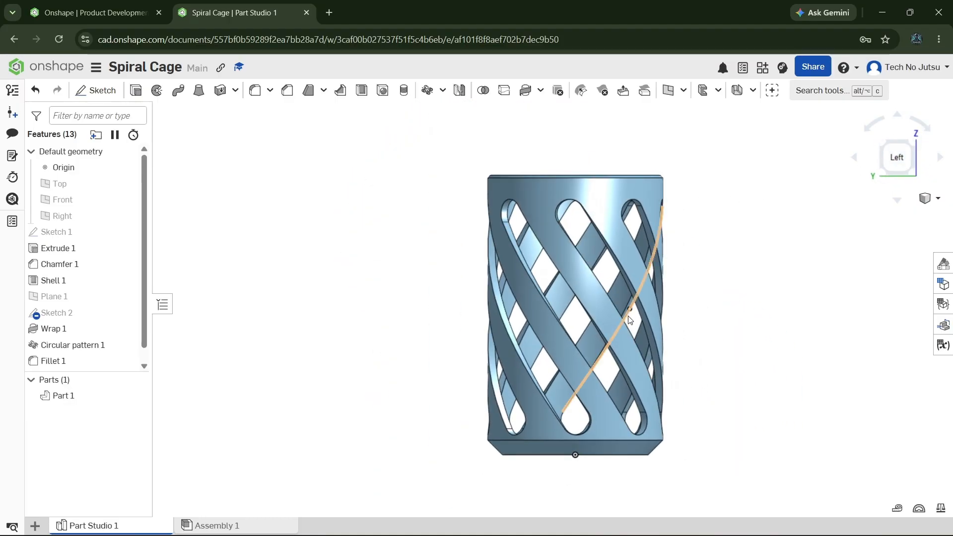
right_click_drag(758, 270, 819, 208)
left_click(896, 173)
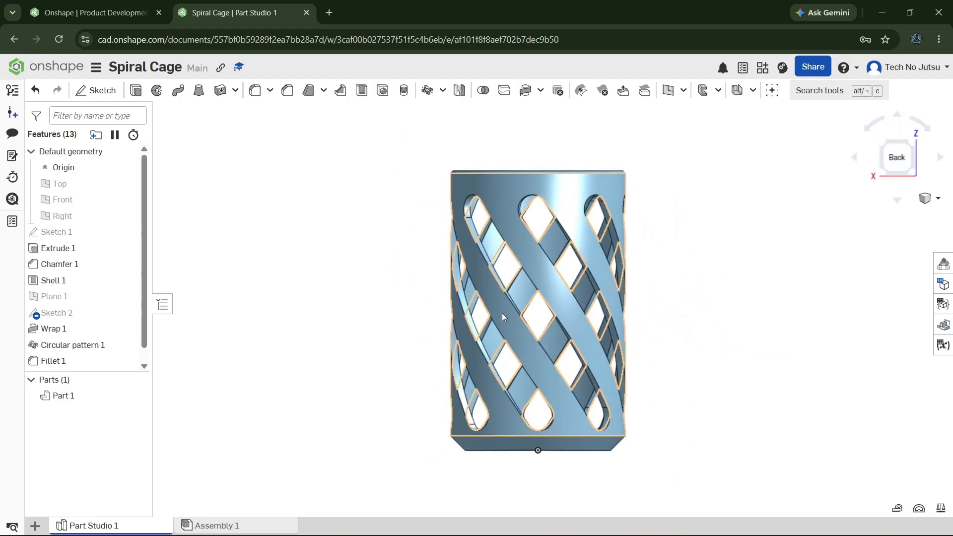
right_click_drag(842, 399, 635, 207)
left_click(912, 161)
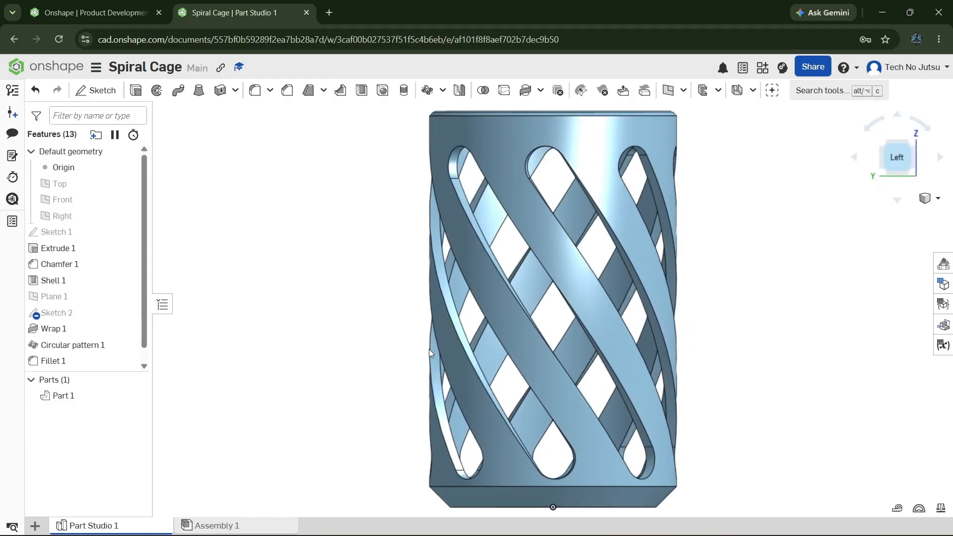
scroll(377, 356, "down", 4)
right_click_drag(624, 286, 651, 284)
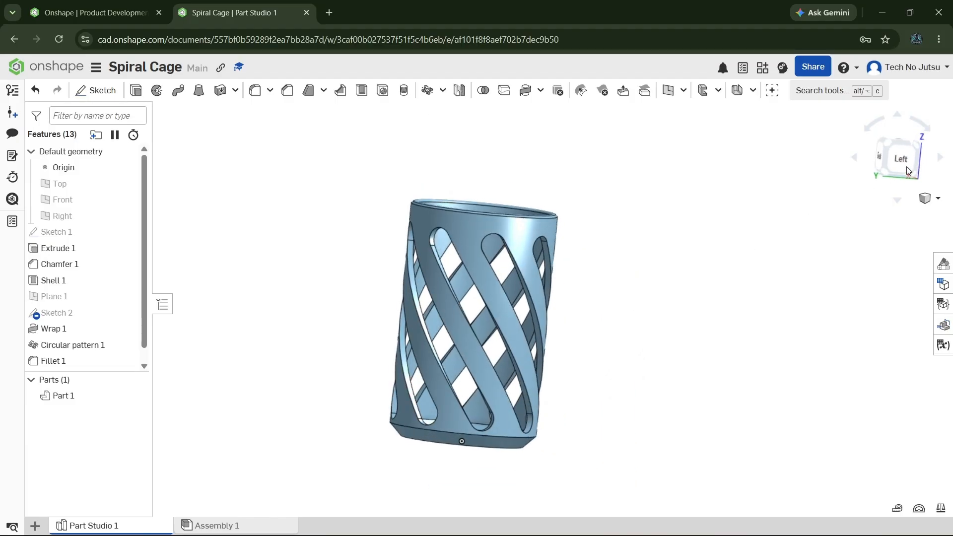
left_click(907, 160)
scroll(488, 156, "down", 3)
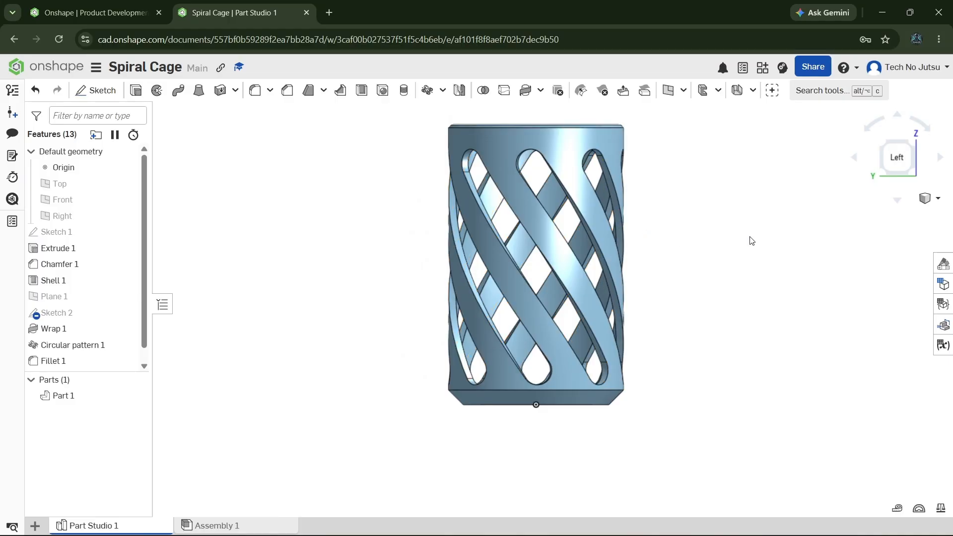
scroll(445, 318, "down", 2)
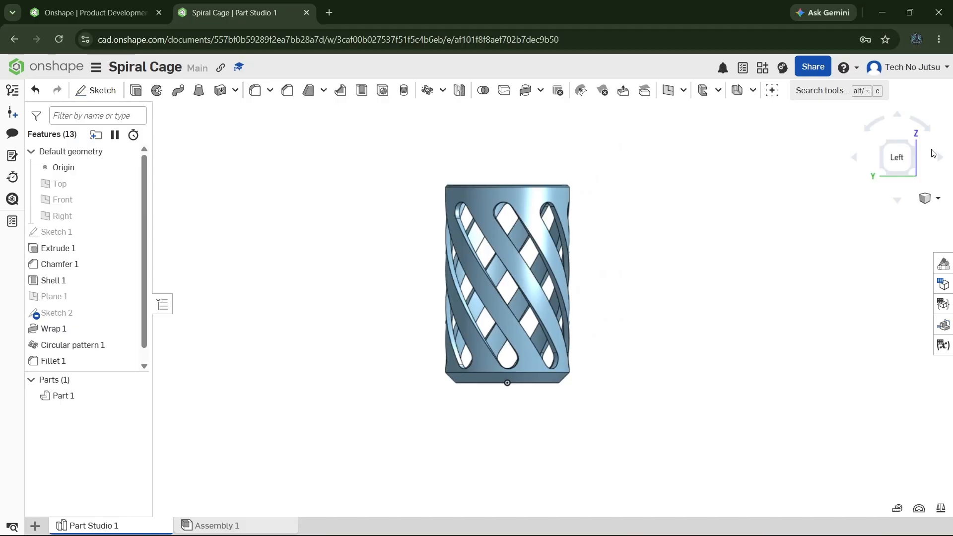
scroll(462, 258, "up", 4)
scroll(499, 295, "down", 3)
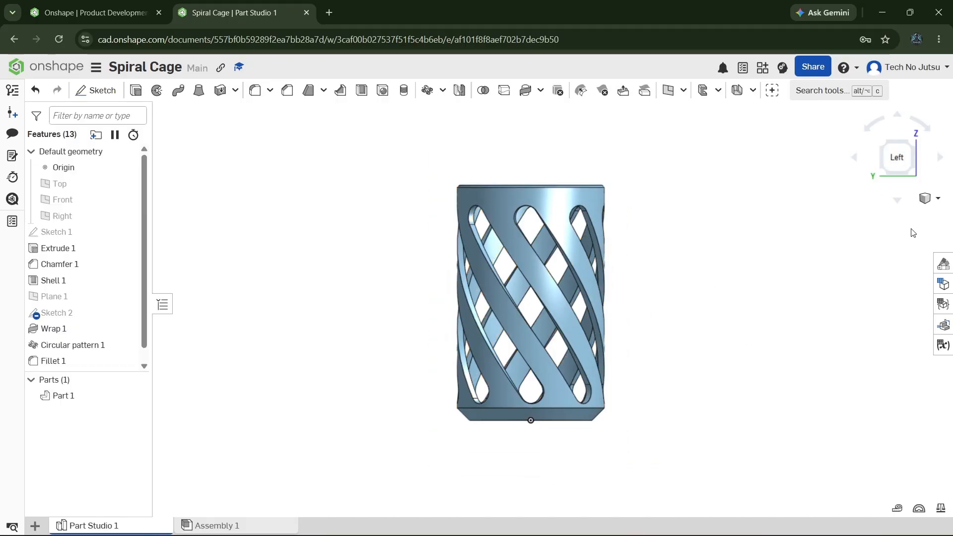
right_click_drag(715, 266, 818, 165)
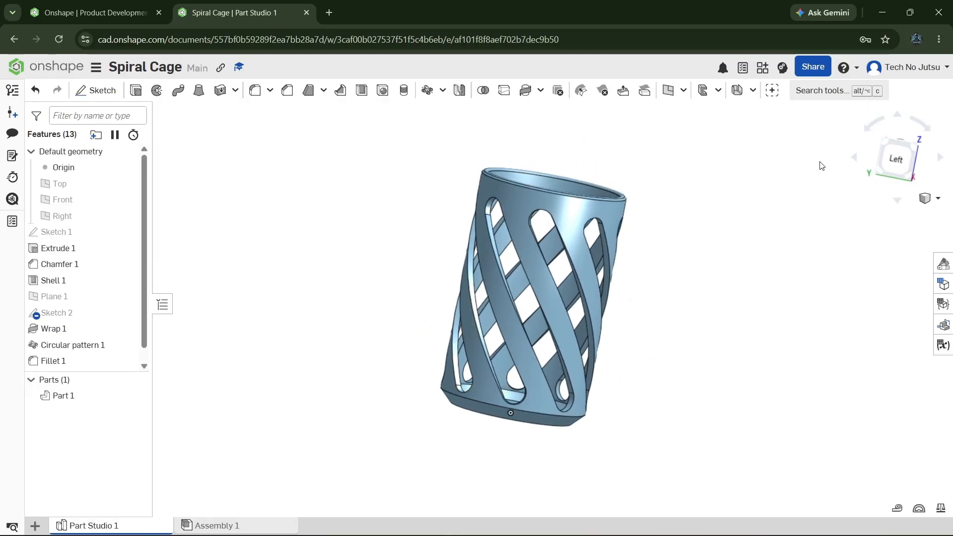
left_click(895, 163)
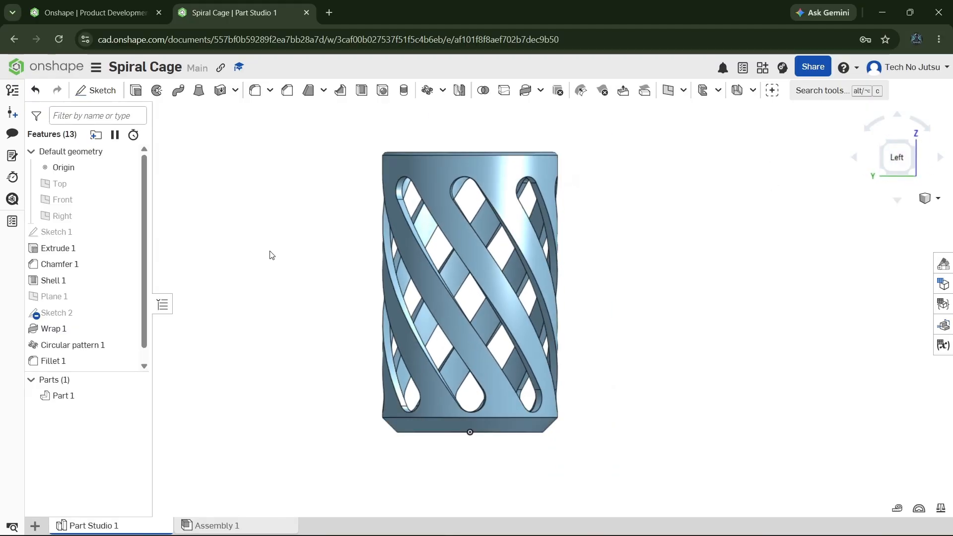
scroll(742, 351, "down", 2)
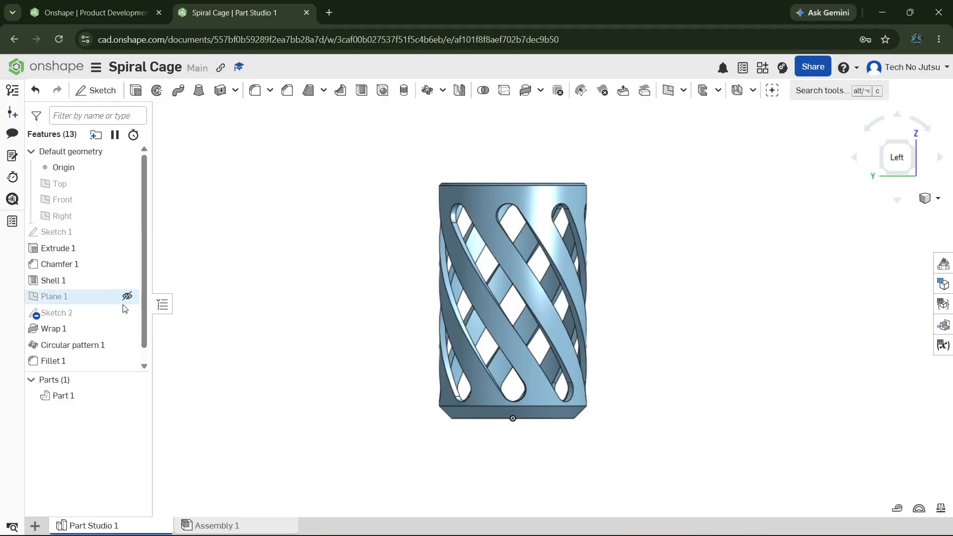
Step: Roll the model back to before the circular pattern and move Fillet 1 directly after Shell 1 in the feature order
mouse_move(69, 352)
left_mouse_down()
mouse_move(59, 375)
mouse_move(58, 353)
left_mouse_up()
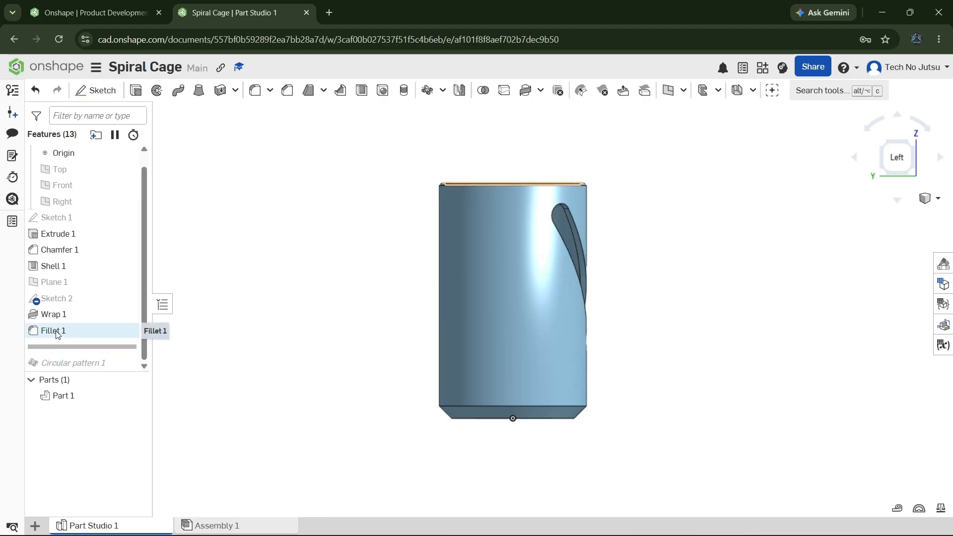
left_click_drag(57, 334, 73, 258)
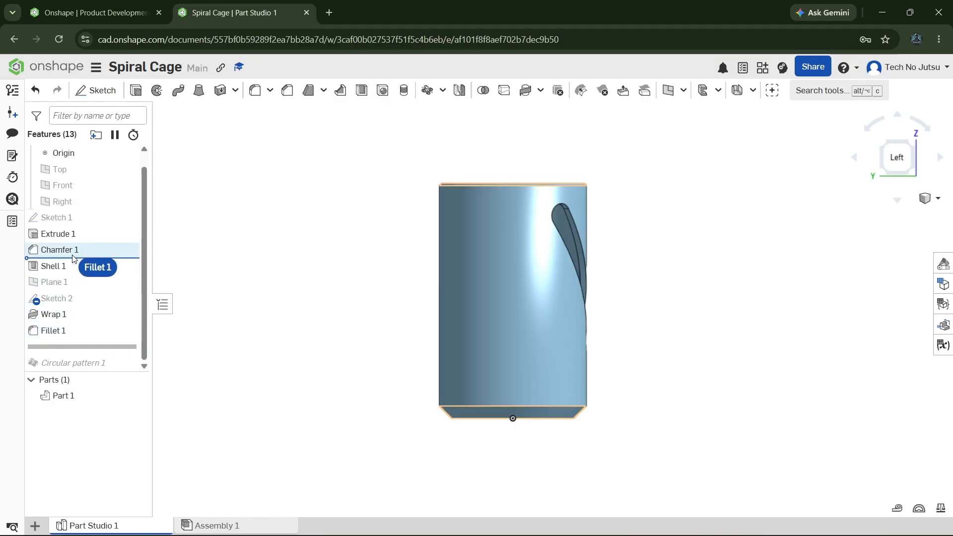
left_click_drag(73, 259, 72, 274)
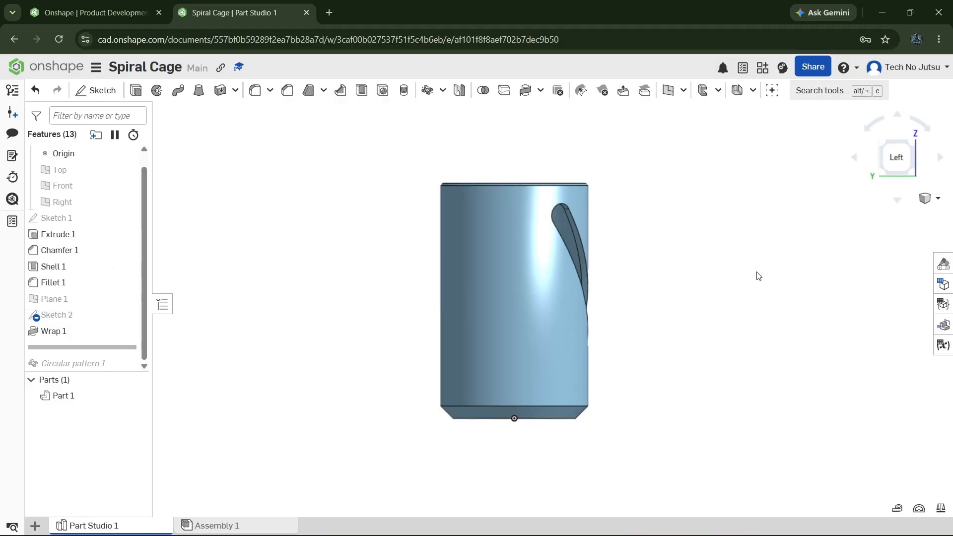
Step: Fillet the spiral slot's edges with a 1 mm radius by selecting the side wall face of the Wrap 1 cut
right_click_drag(759, 272, 734, 272)
left_click(889, 159)
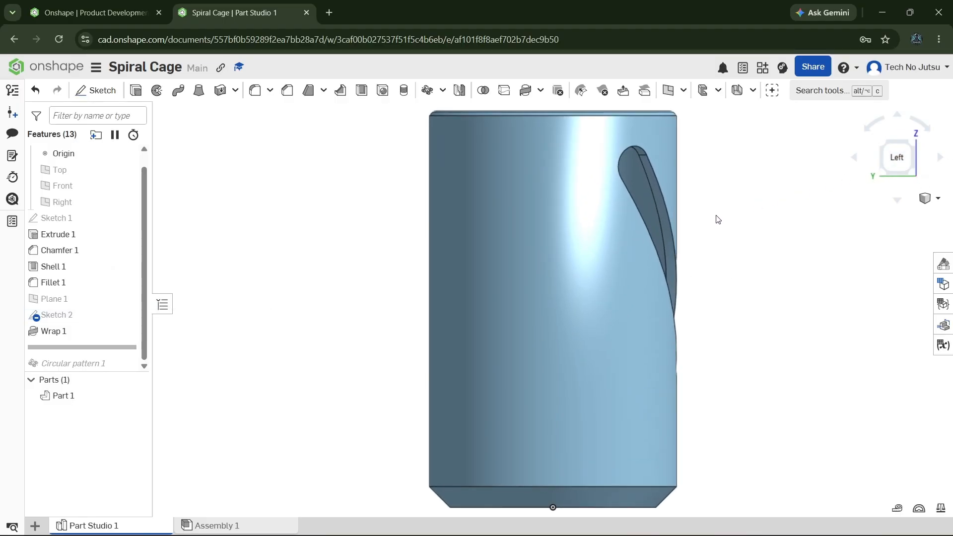
left_click(256, 92)
scroll(674, 213, "up", 3)
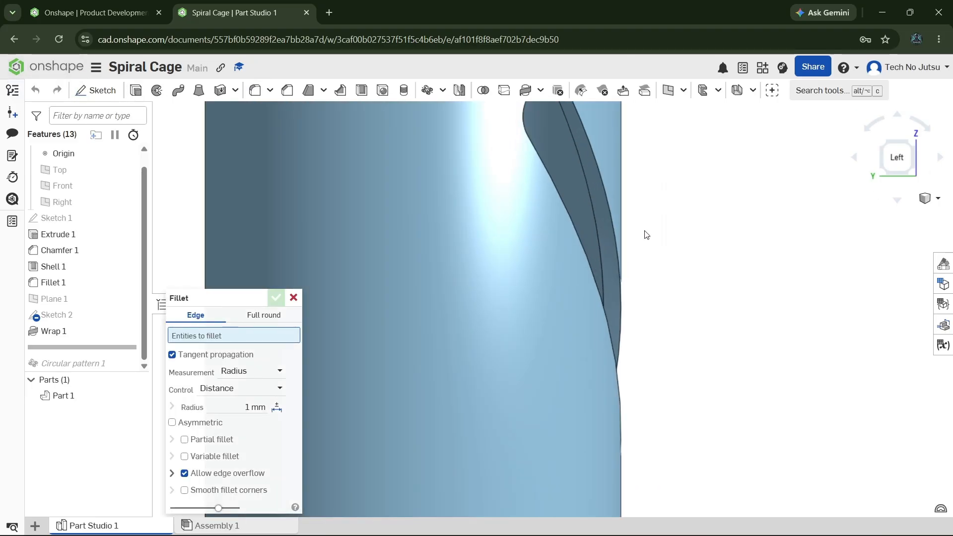
left_click(603, 220)
scroll(736, 254, "down", 3)
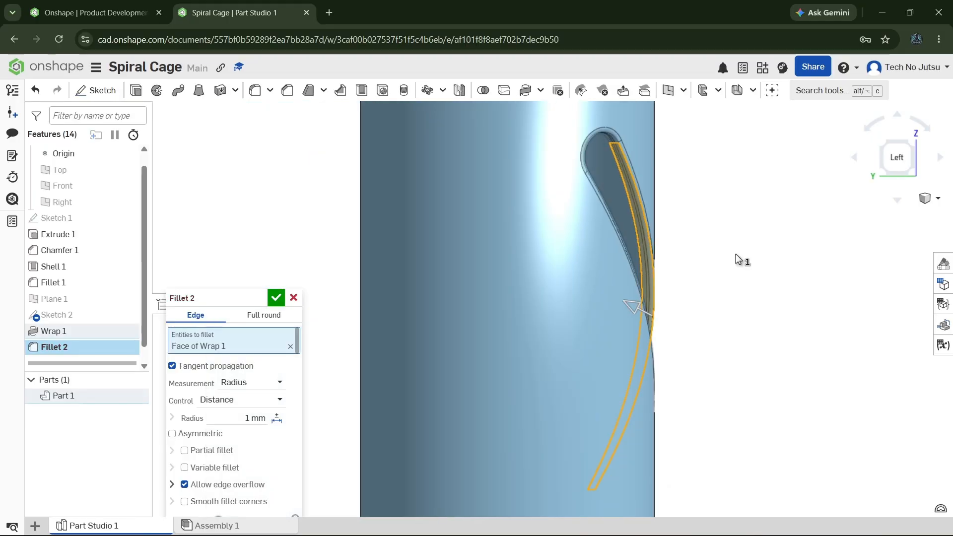
right_click_drag(755, 252, 741, 237)
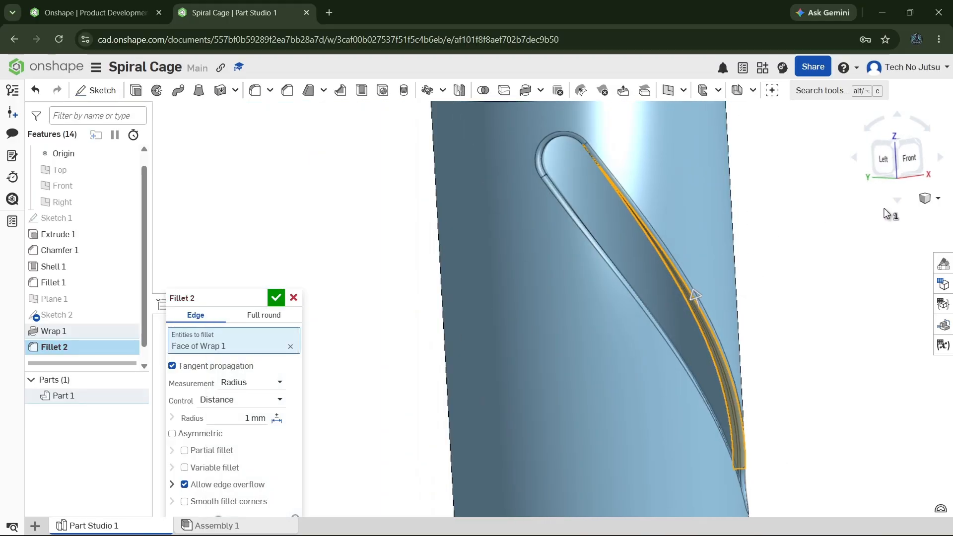
left_click(912, 155)
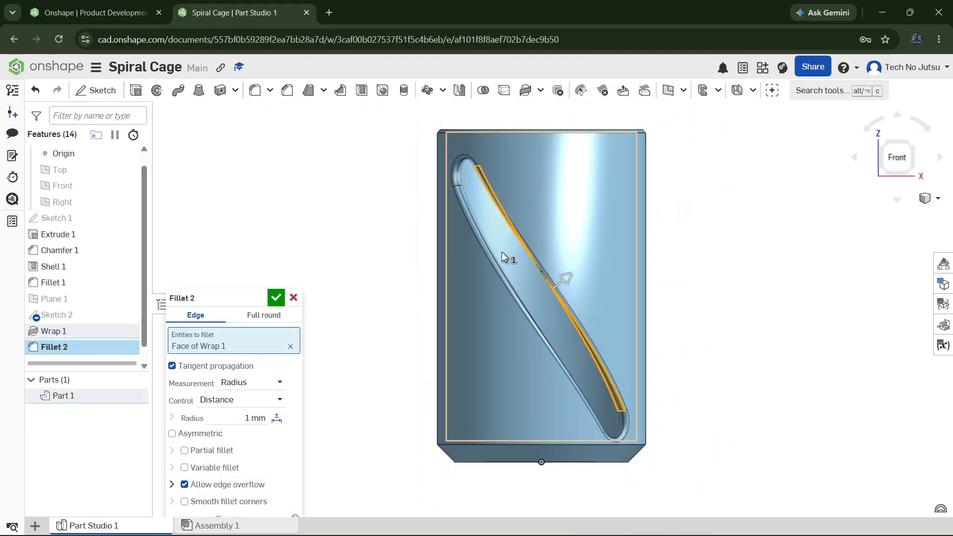
left_click(276, 299)
right_click_drag(734, 264, 741, 263)
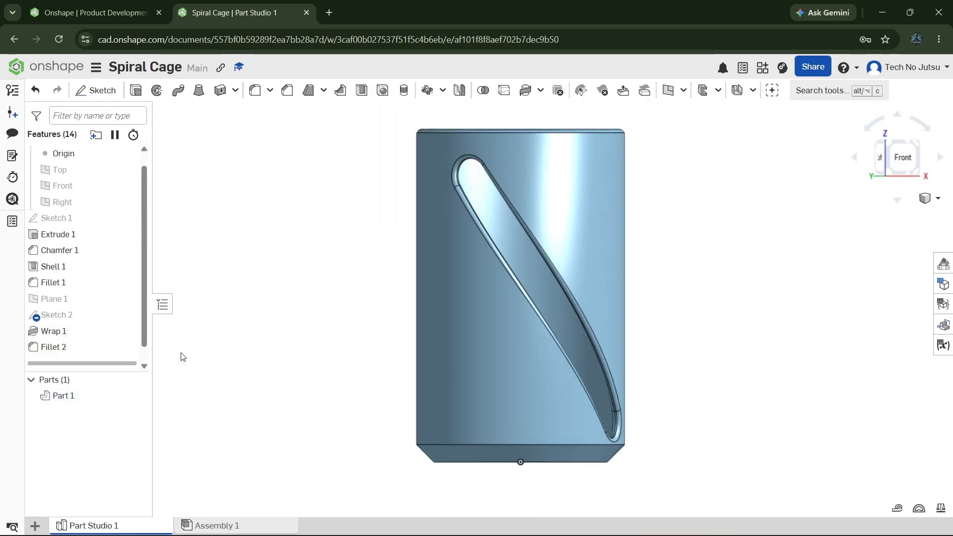
Step: Roll the model forward to include Circular pattern 1 and edit it to pattern both Wrap 1 and Fillet 2
scroll(68, 332, "down", 2)
left_click_drag(60, 363, 62, 342)
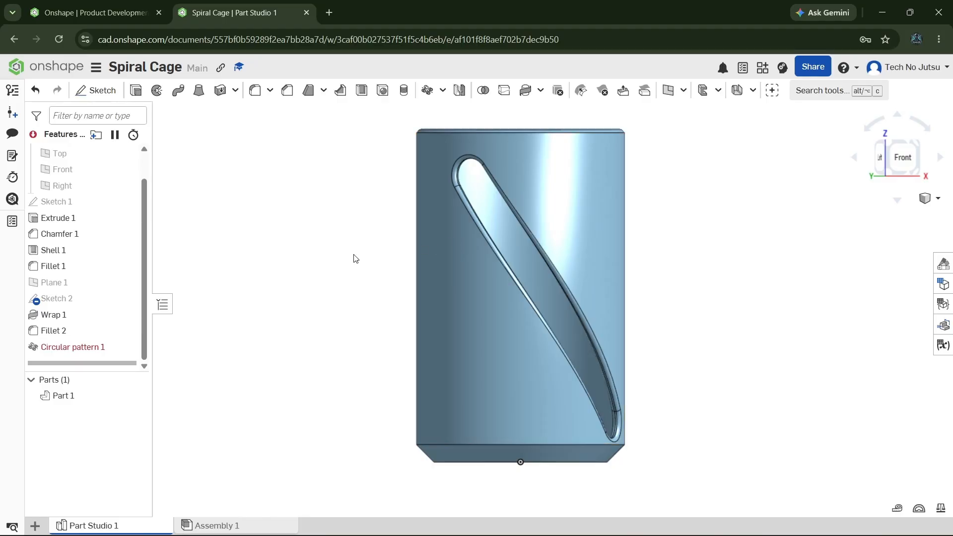
double_click(75, 348)
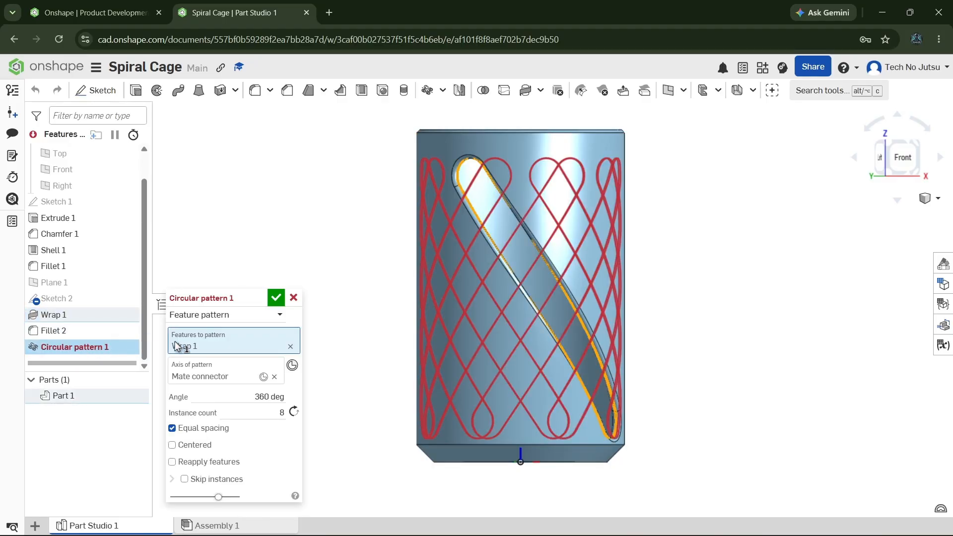
left_click(290, 347)
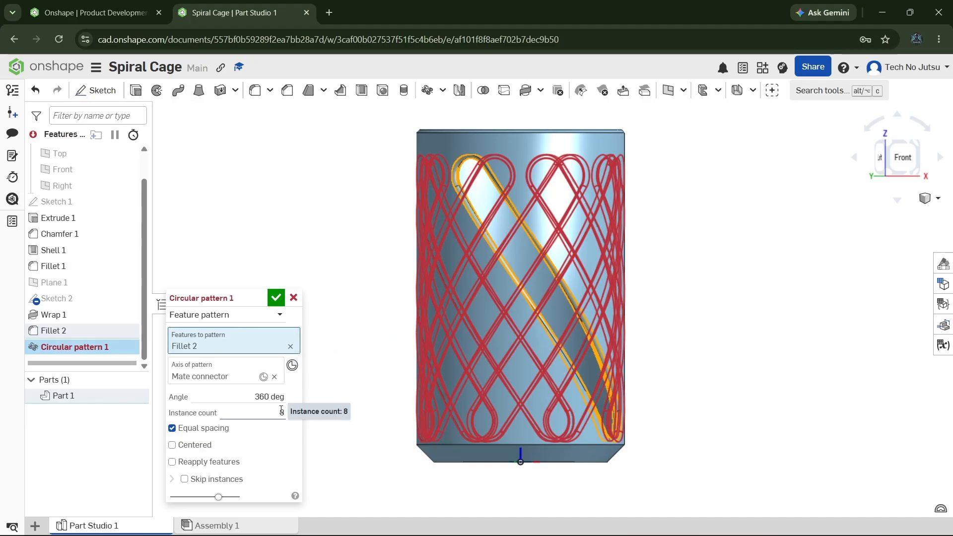
right_click_drag(752, 281, 763, 264)
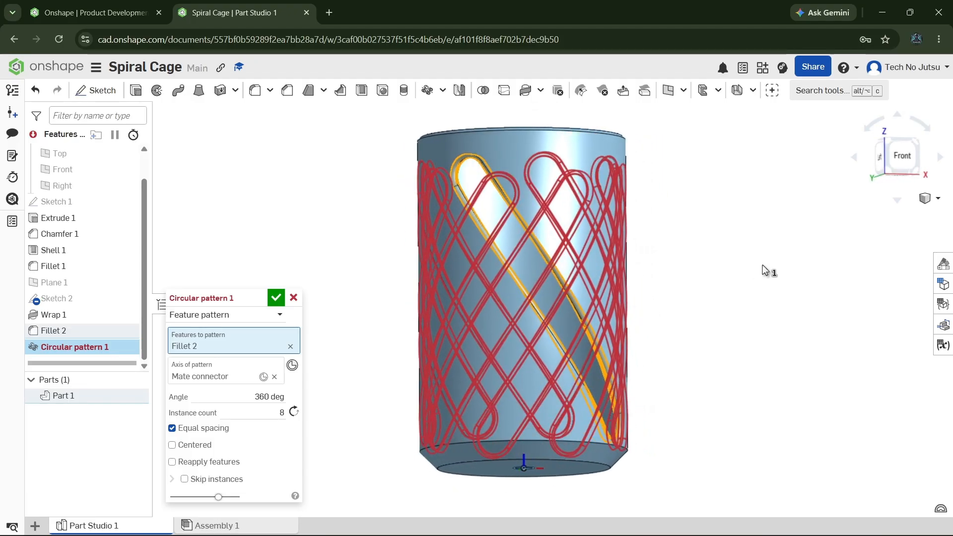
left_click(62, 320)
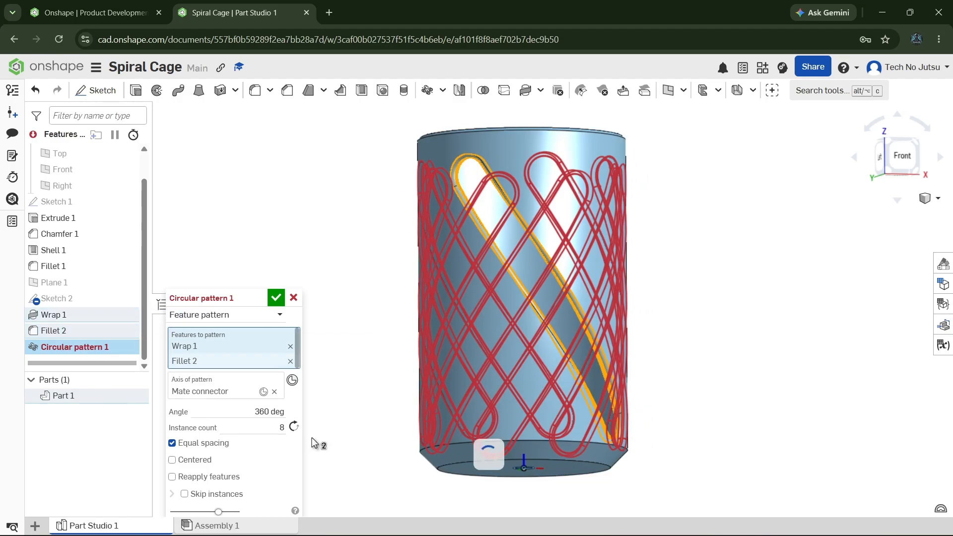
left_click(276, 298)
right_click_drag(766, 230, 878, 180)
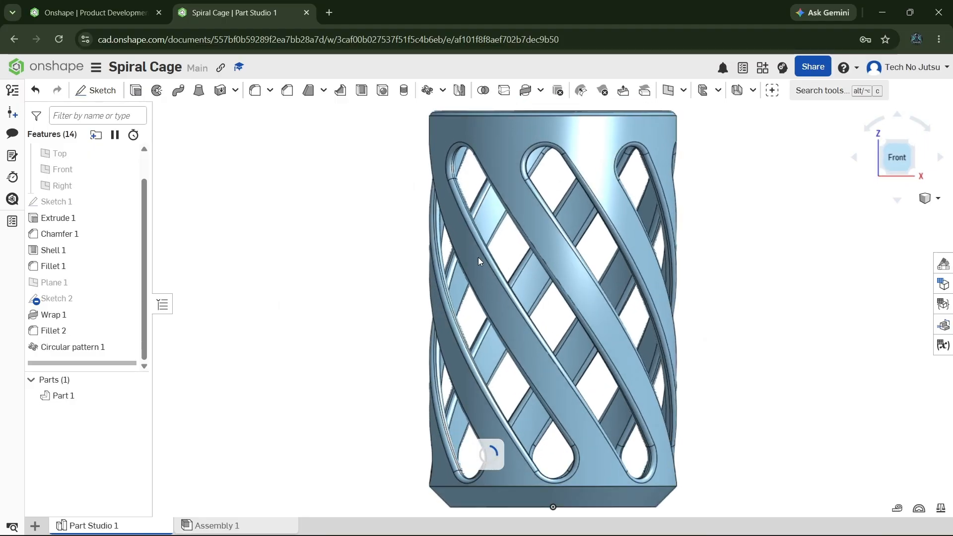
scroll(485, 261, "down", 3)
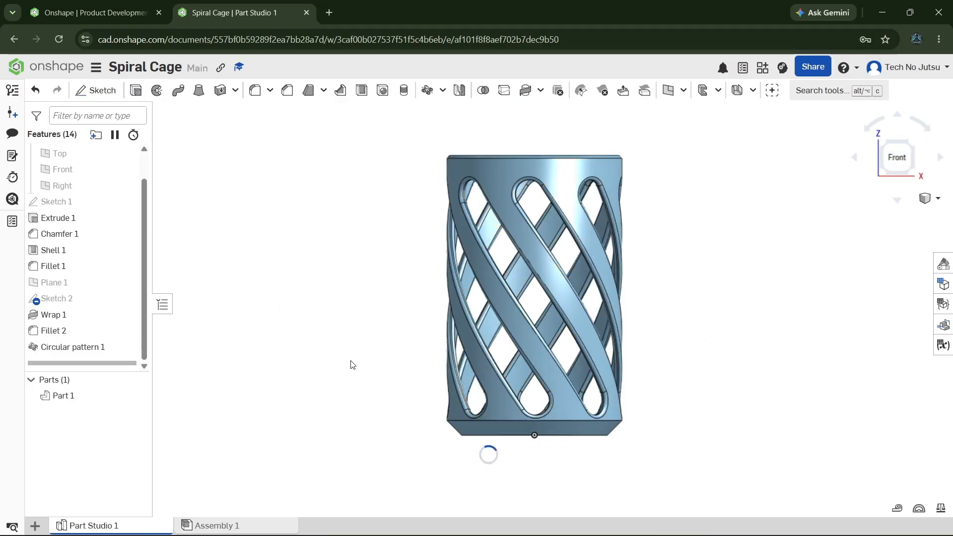
Step: Change the appearance of Part 1 to a light beige-grey palette colour, trying other swatches before accepting
left_click(945, 263)
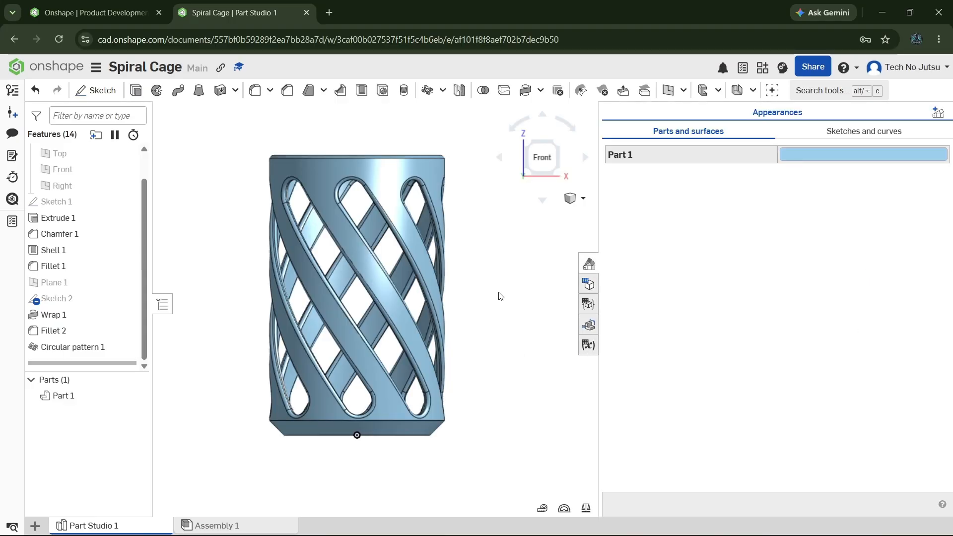
scroll(505, 296, "down", 1)
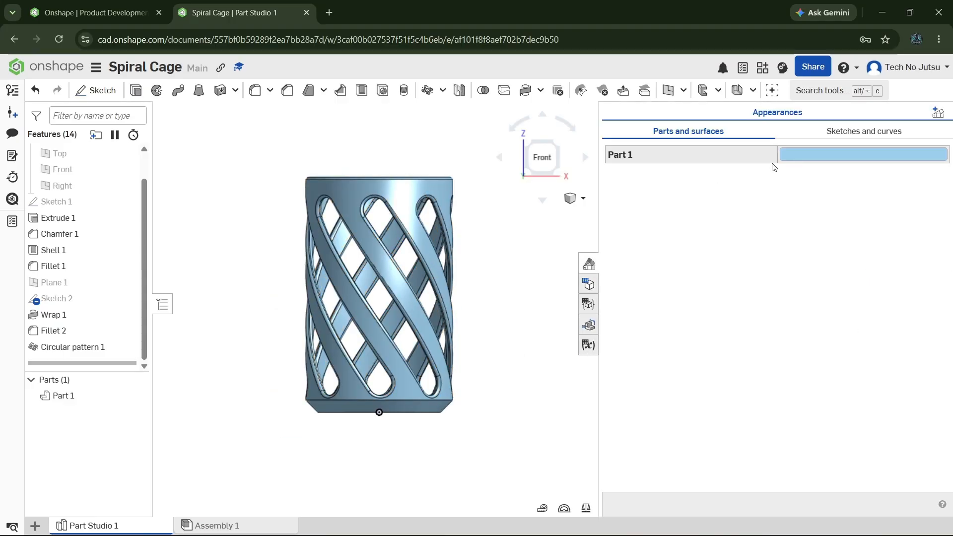
left_click(827, 153)
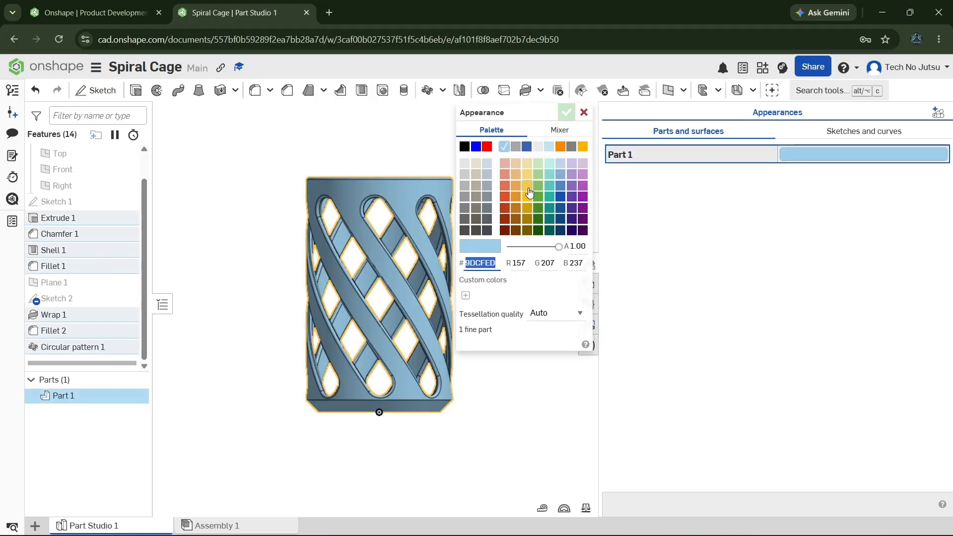
left_click(465, 167)
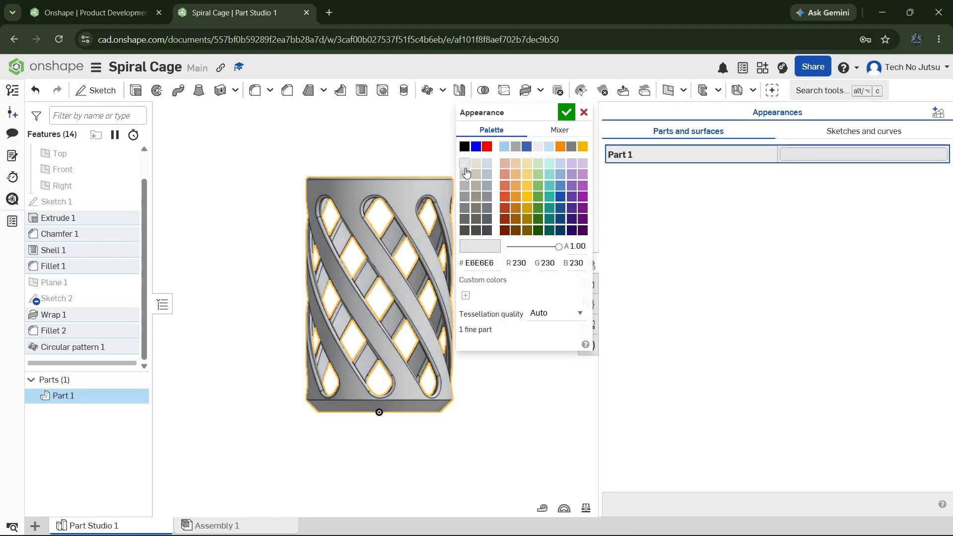
left_click(538, 209)
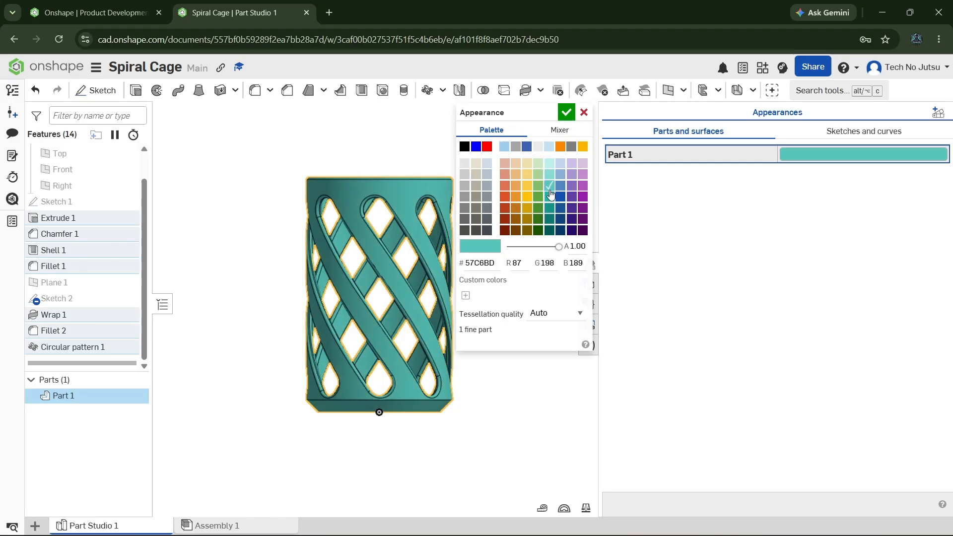
left_click(551, 164)
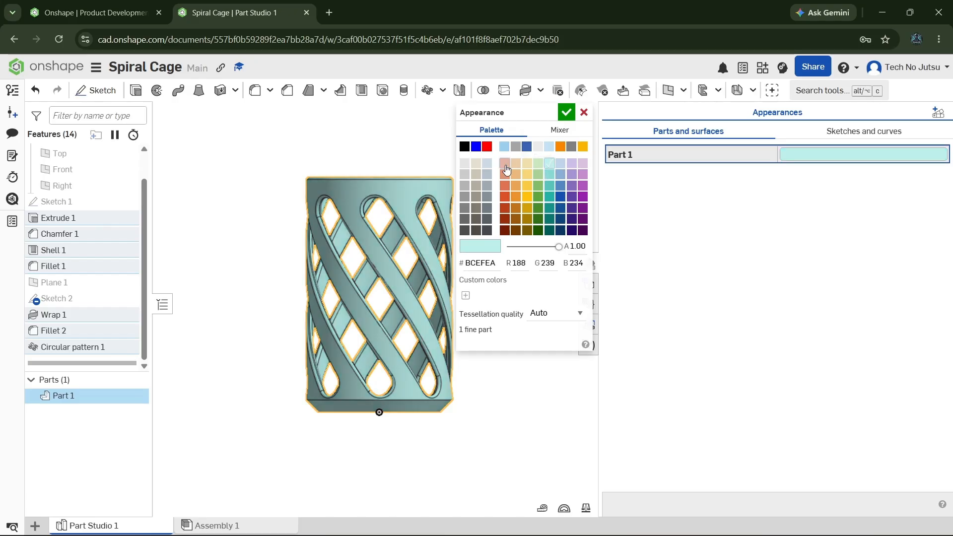
left_click(506, 167)
left_click(517, 166)
left_click(524, 165)
left_click(516, 164)
left_click(476, 175)
left_click(567, 113)
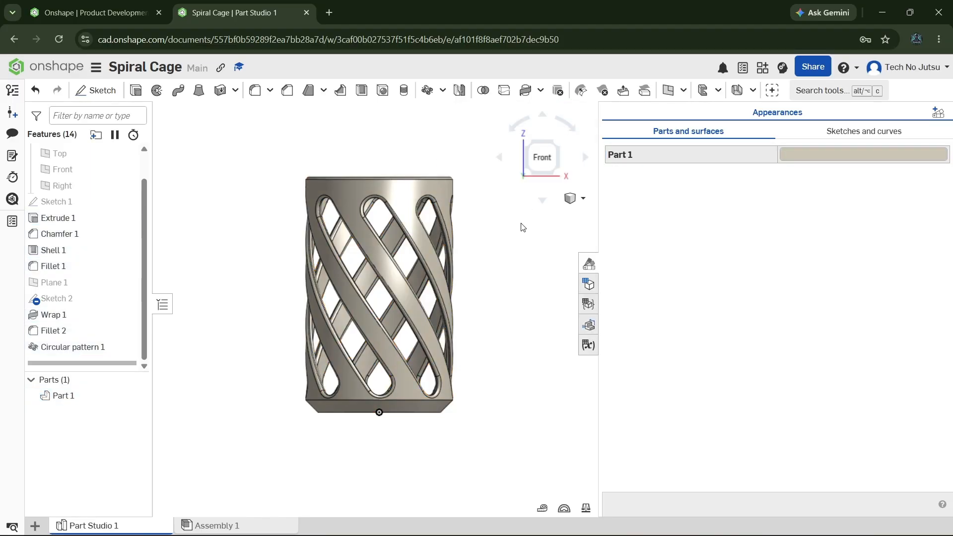
Step: Close the appearance settings and inspect the recoloured cage at an angle and from its left side
right_click_drag(536, 252, 392, 298)
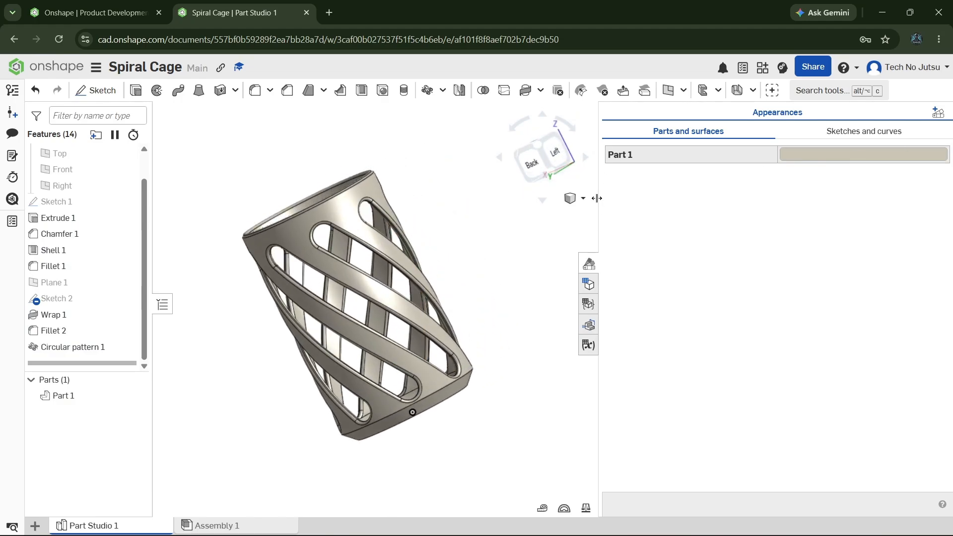
left_click_drag(598, 199, 952, 242)
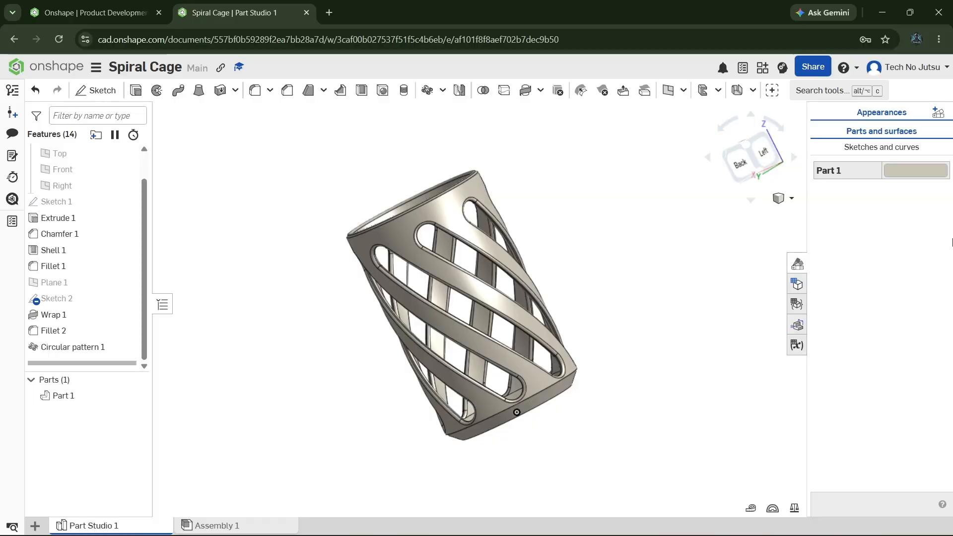
left_click(797, 264)
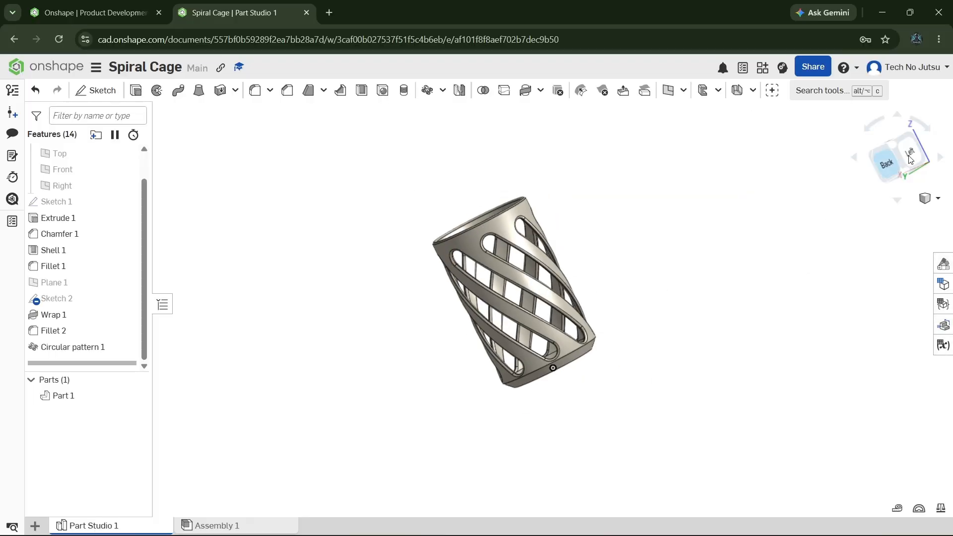
left_click(882, 165)
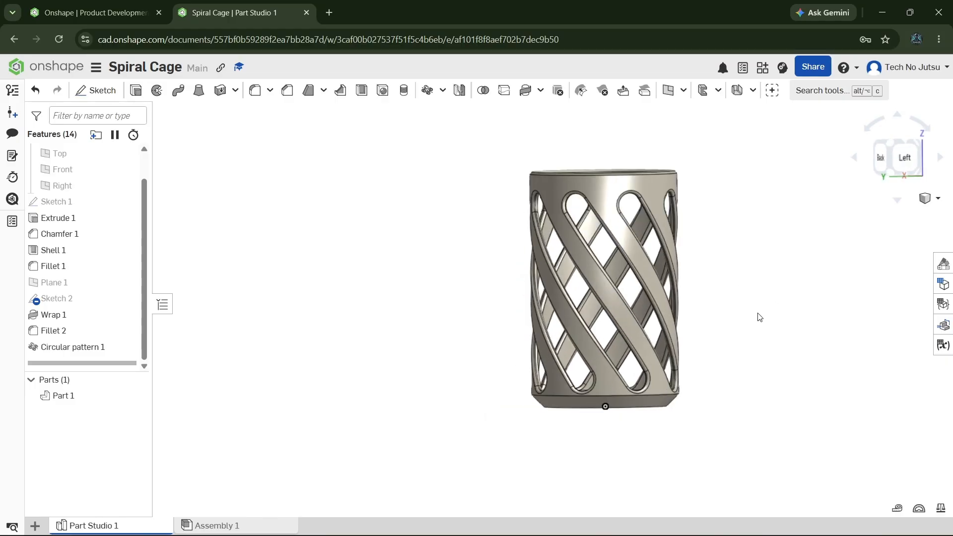